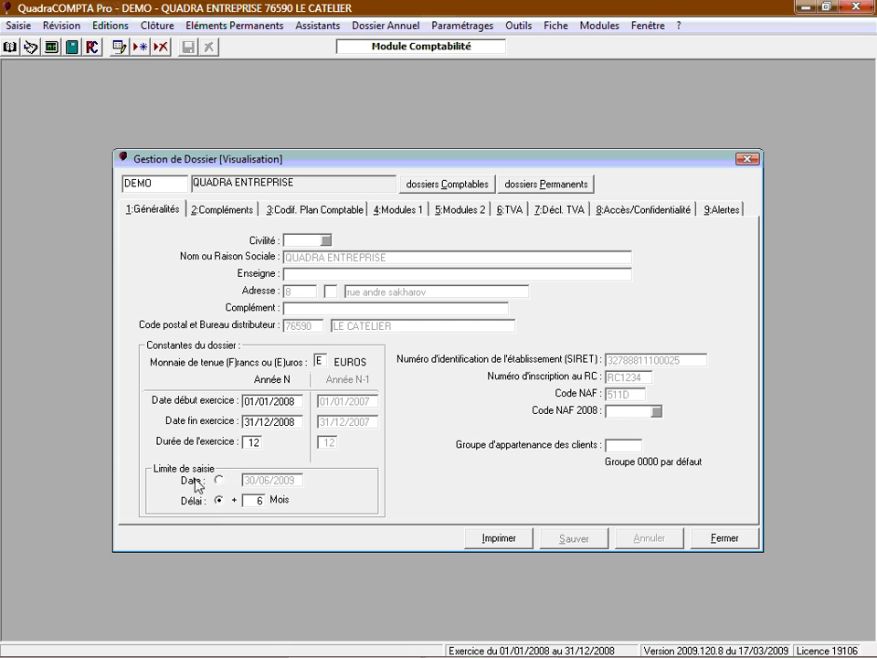
Review the dossier's Modules 1, Modules 2, TVA and Décl. TVA settings, and close the dossier
left_click(382, 213)
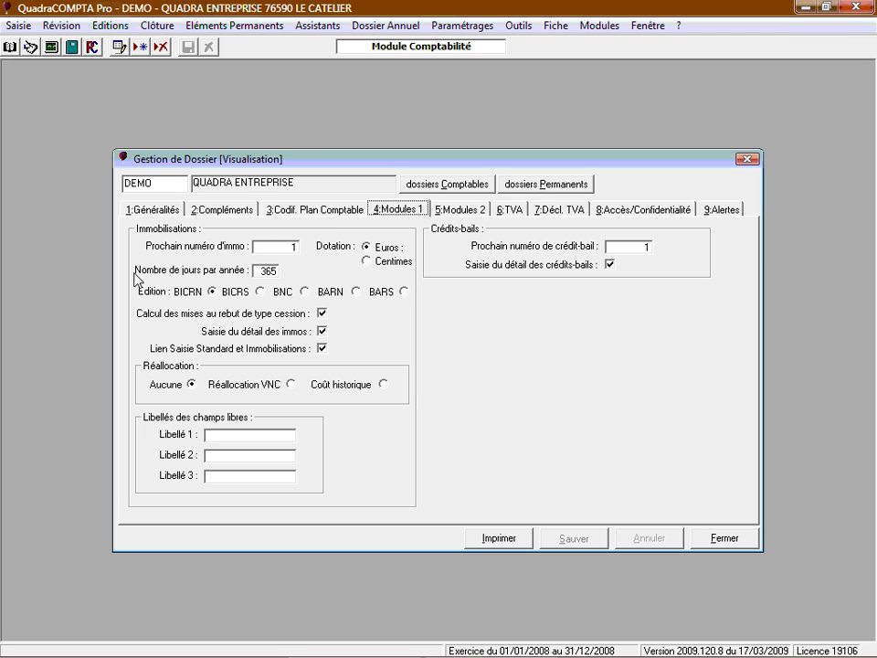
left_click(442, 211)
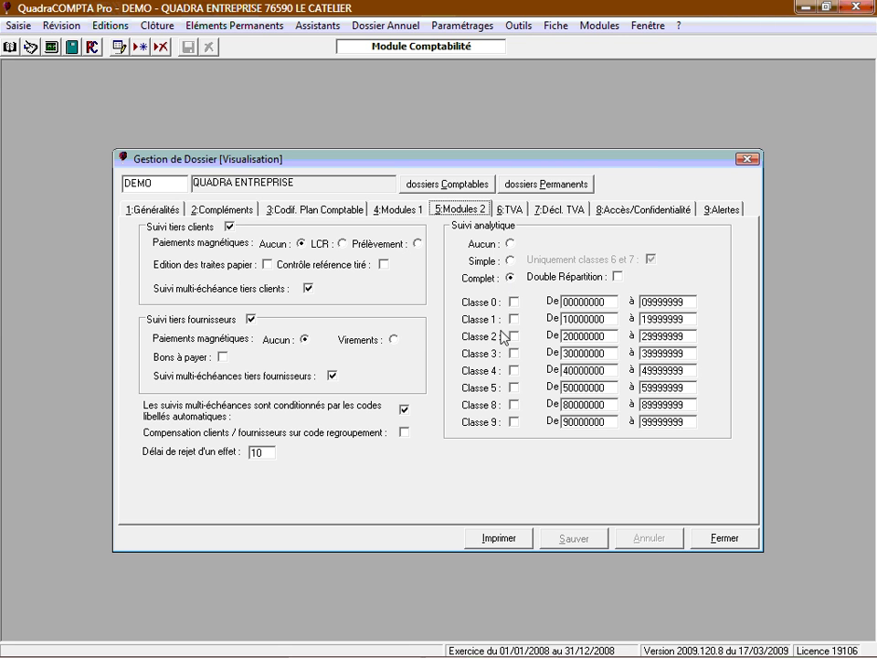
left_click(511, 212)
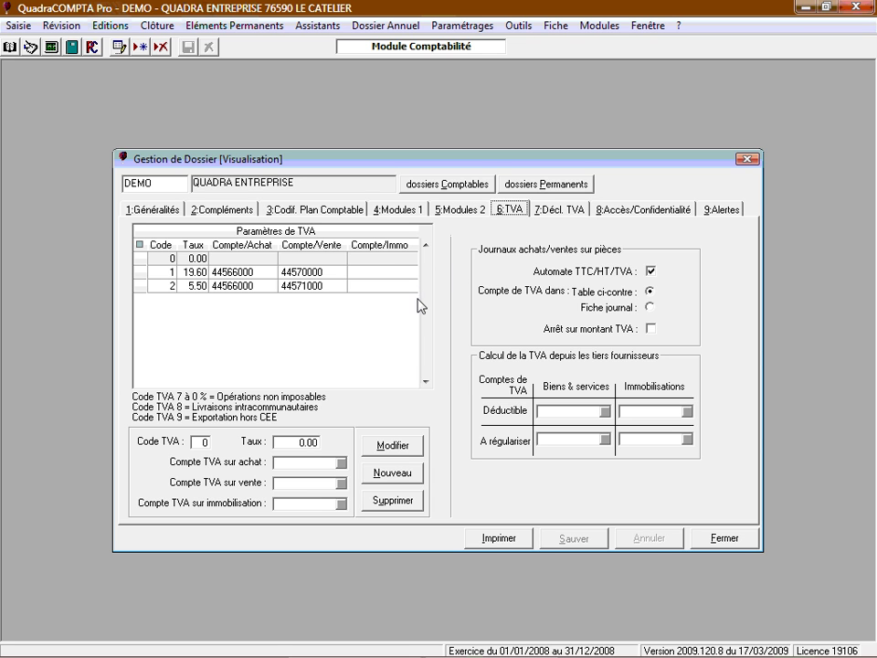
left_click(546, 212)
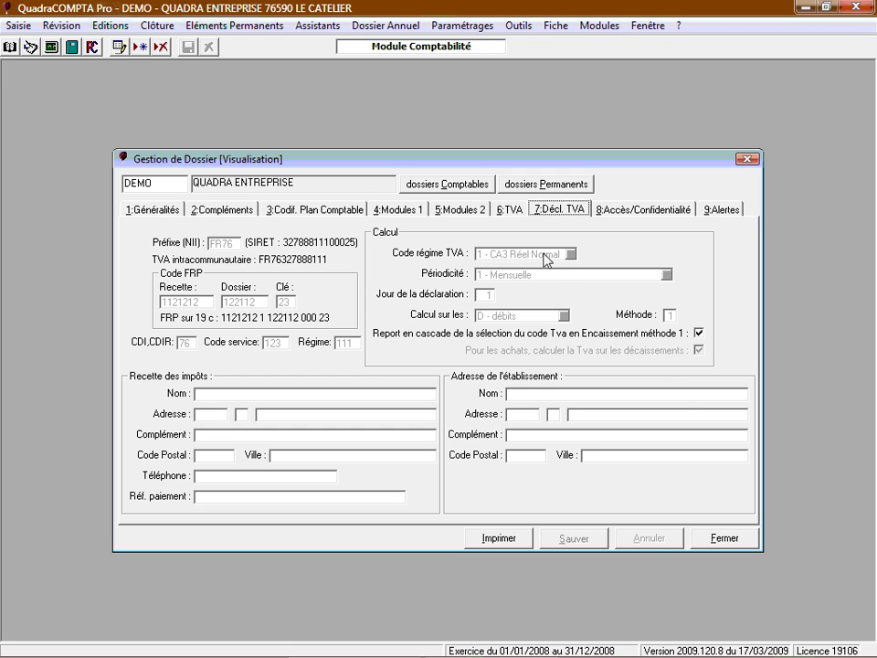
left_click(718, 538)
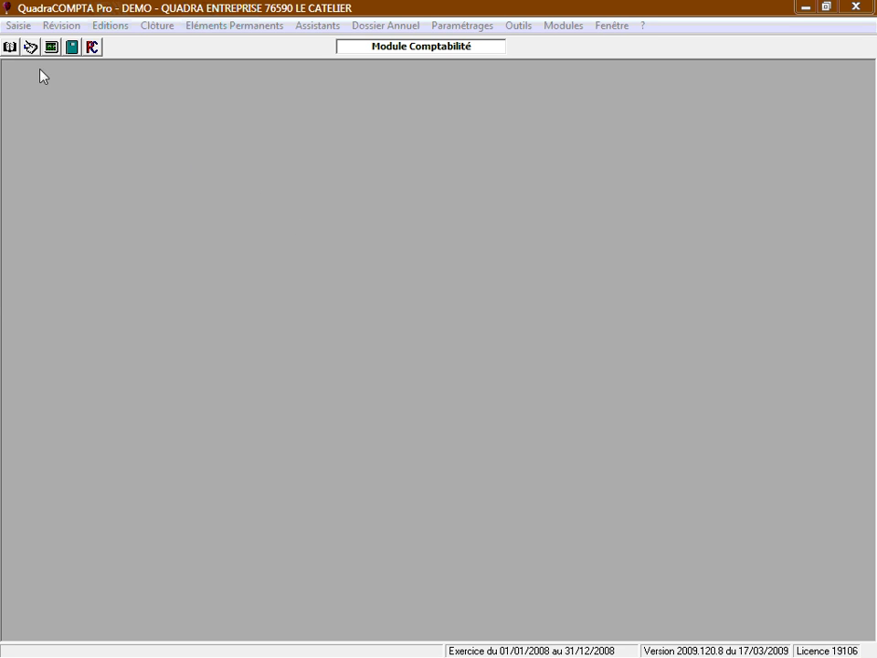
Start a Saisie standard and open the AC purchases journal folio for period 6/2008 from the list of current folios
left_click(19, 25)
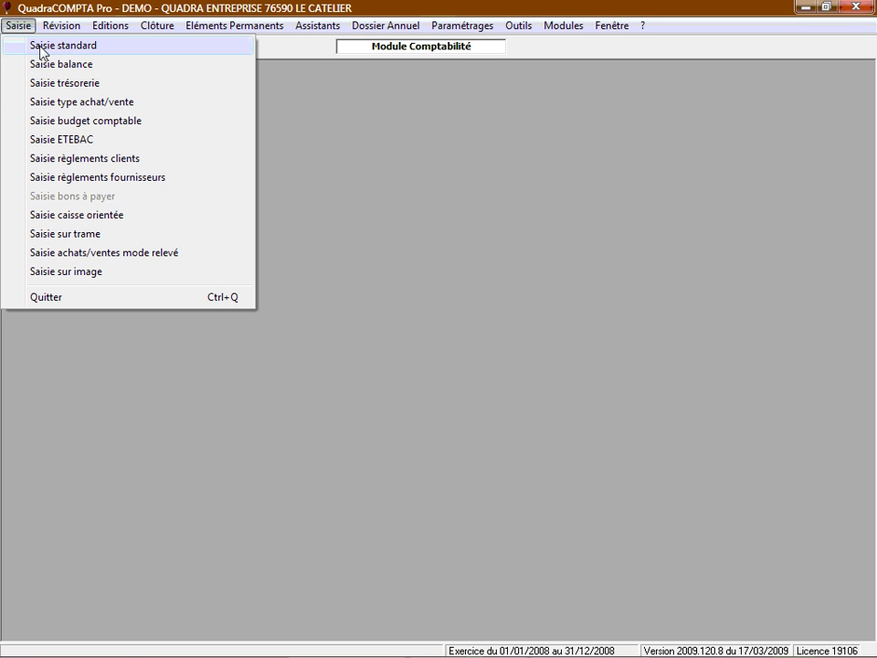
left_click(41, 52)
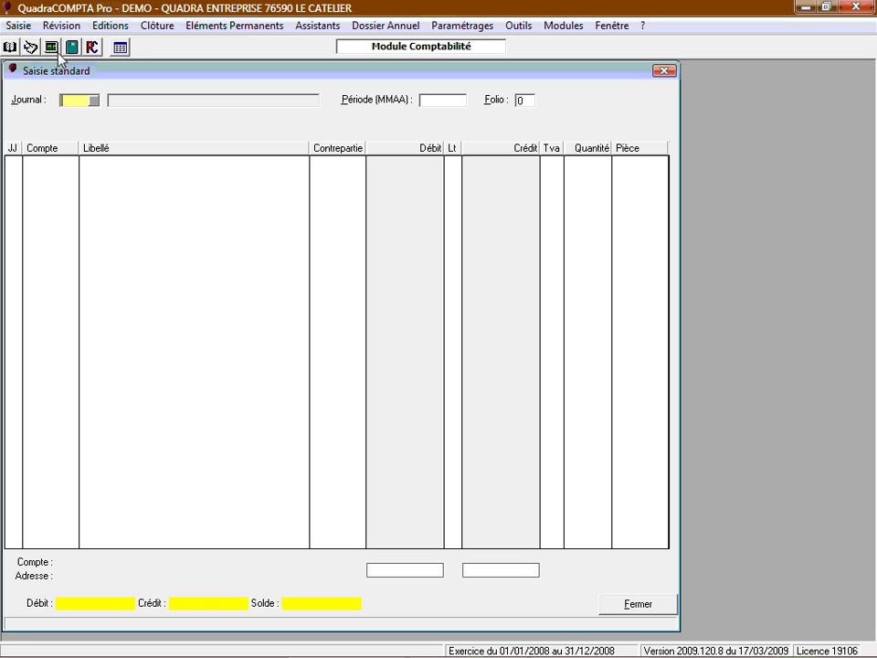
left_click(119, 47)
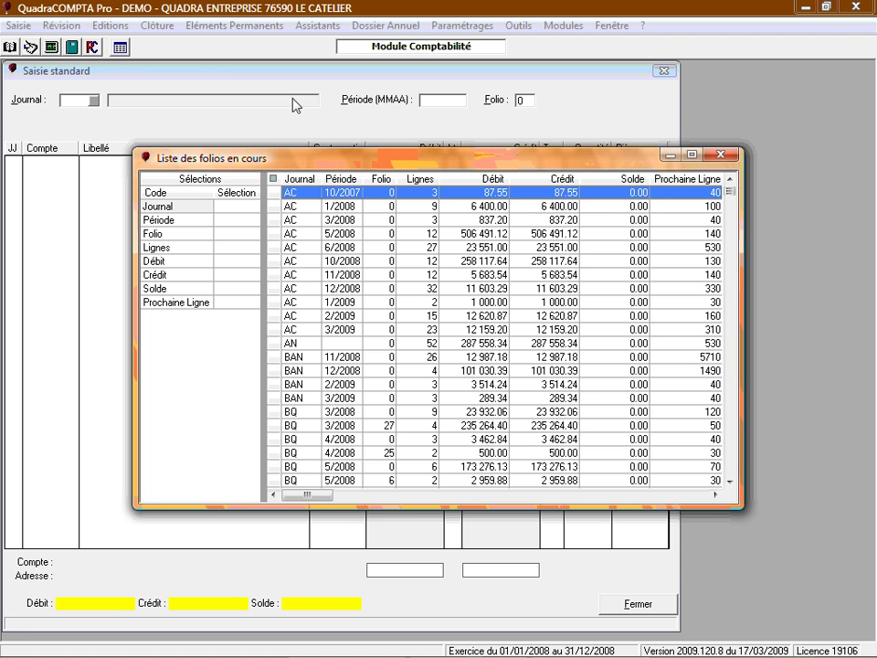
double_click(346, 247)
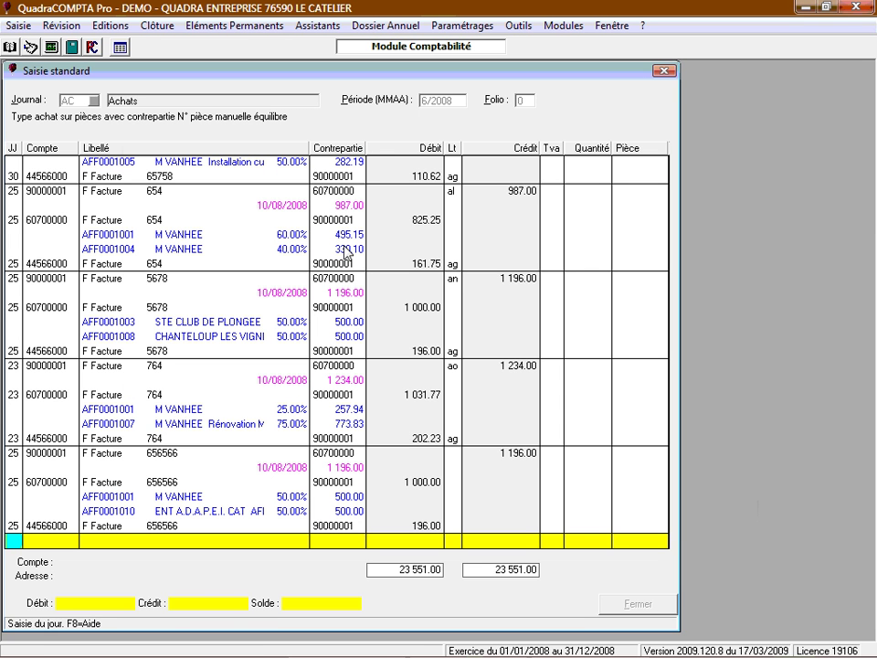
Enter a supplier invoice line on day 23 for Société SCUBA with the label F Facture 7890 and a credit of 1196
type("23")
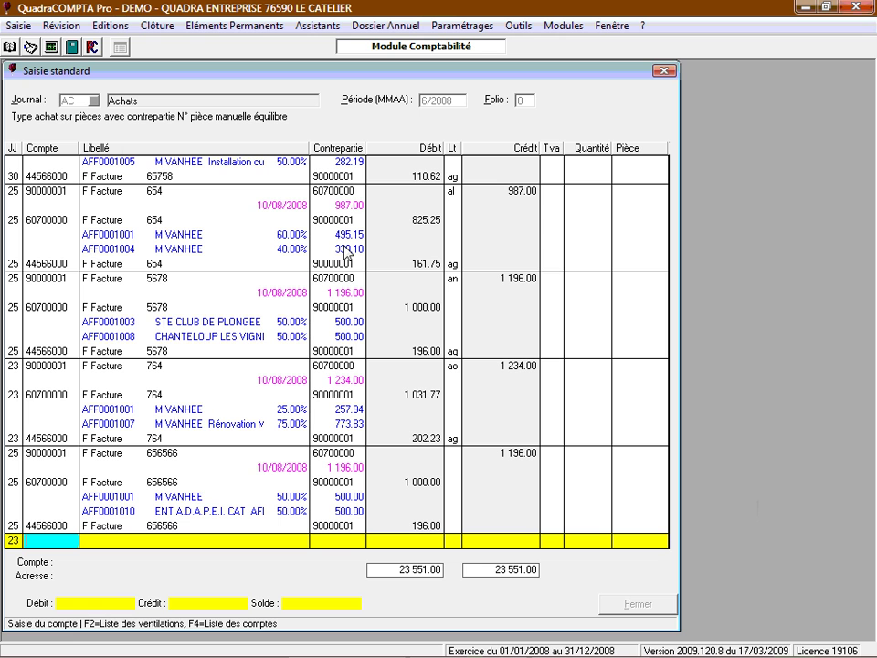
type("9")
key("F4")
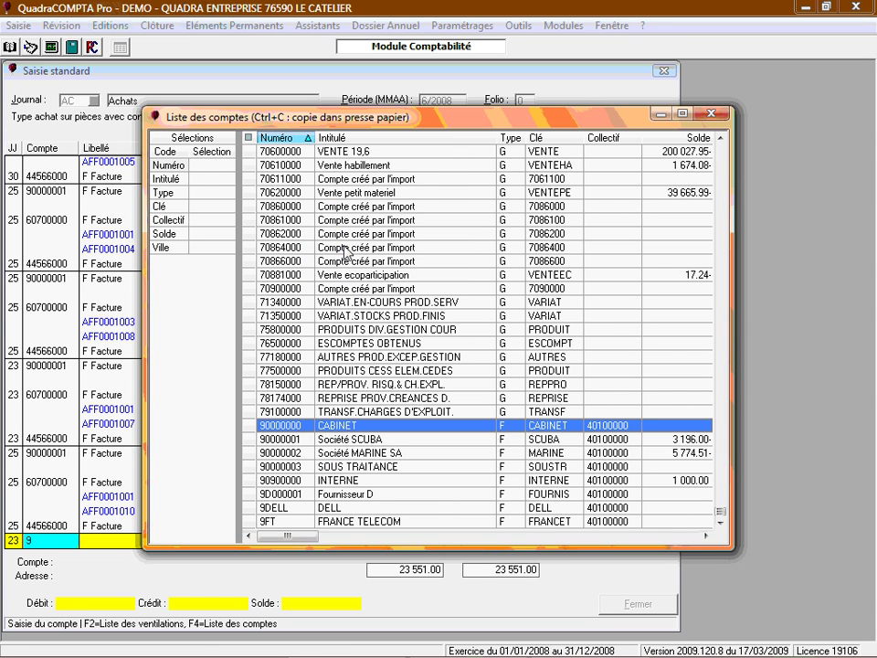
key("Down")
key("Return")
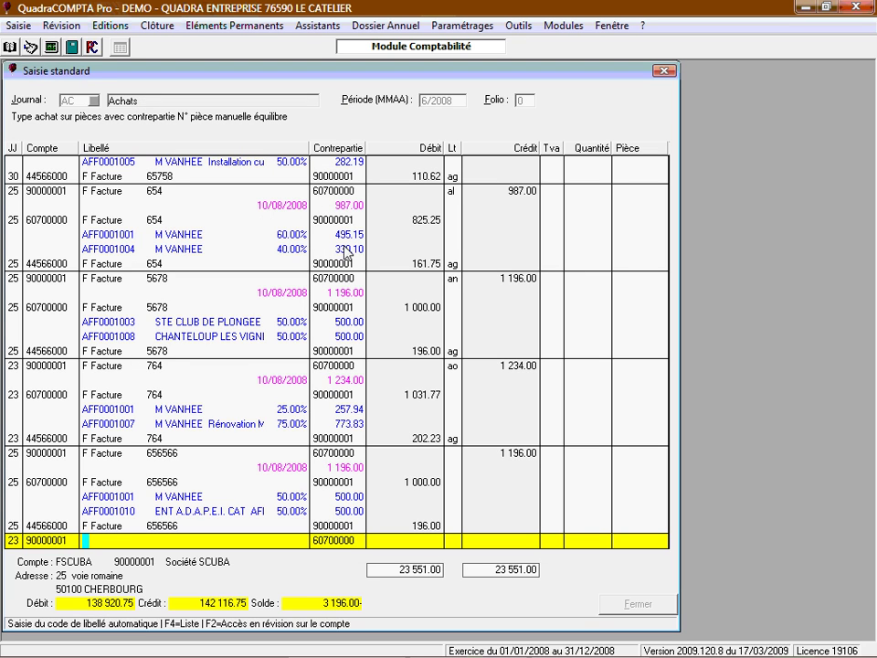
key("Return")
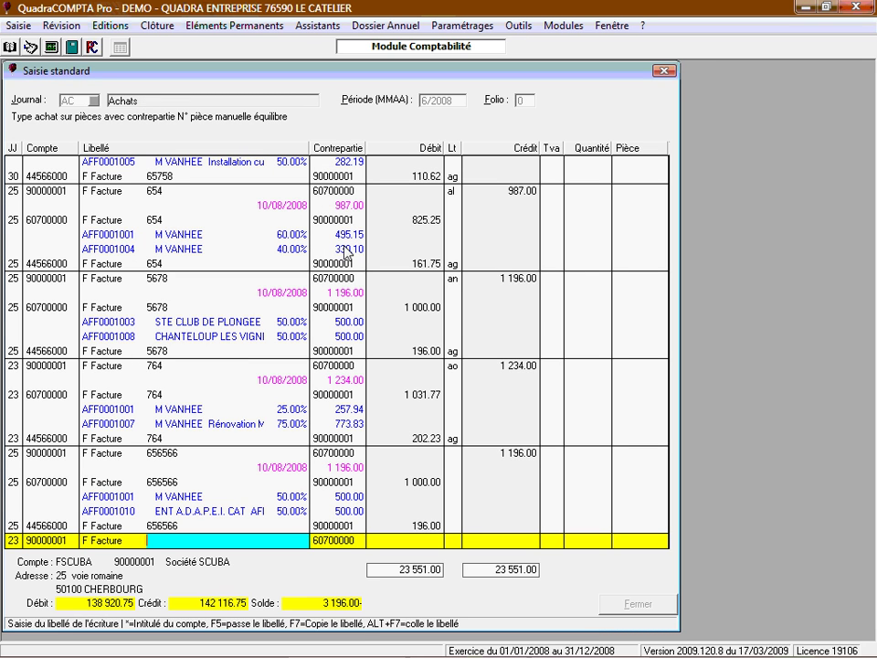
type("7890")
key("Return")
type("1")
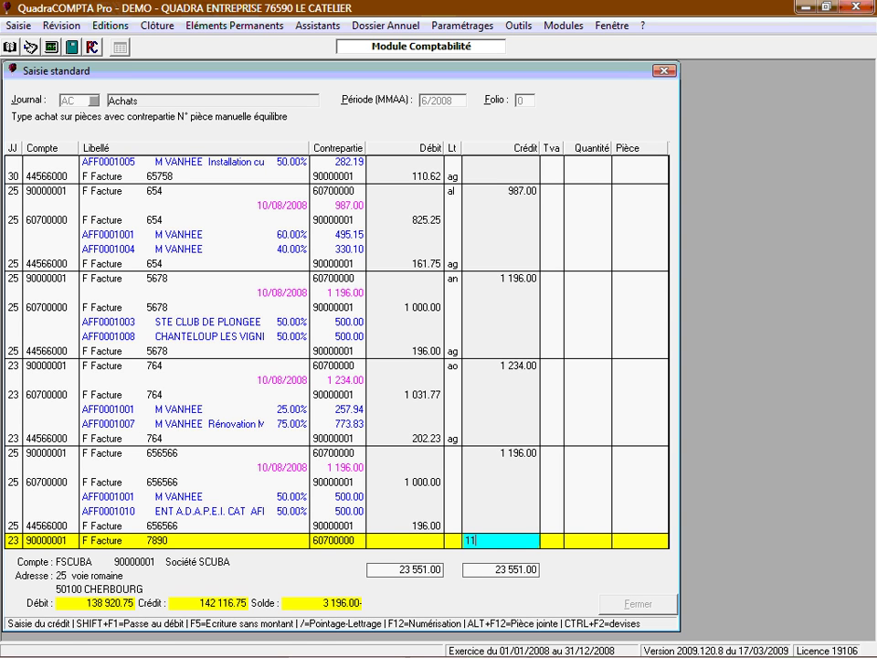
type(" 196")
key("Return")
key("Return")
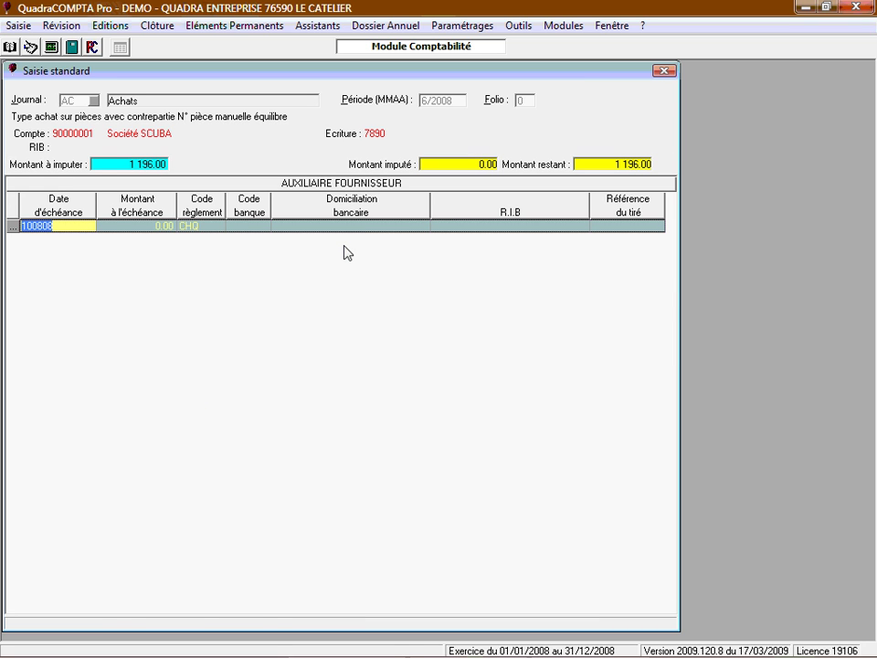
Assign the full 1196 to a single due date of 10/08/2008 with payment code CHQ
key("Return")
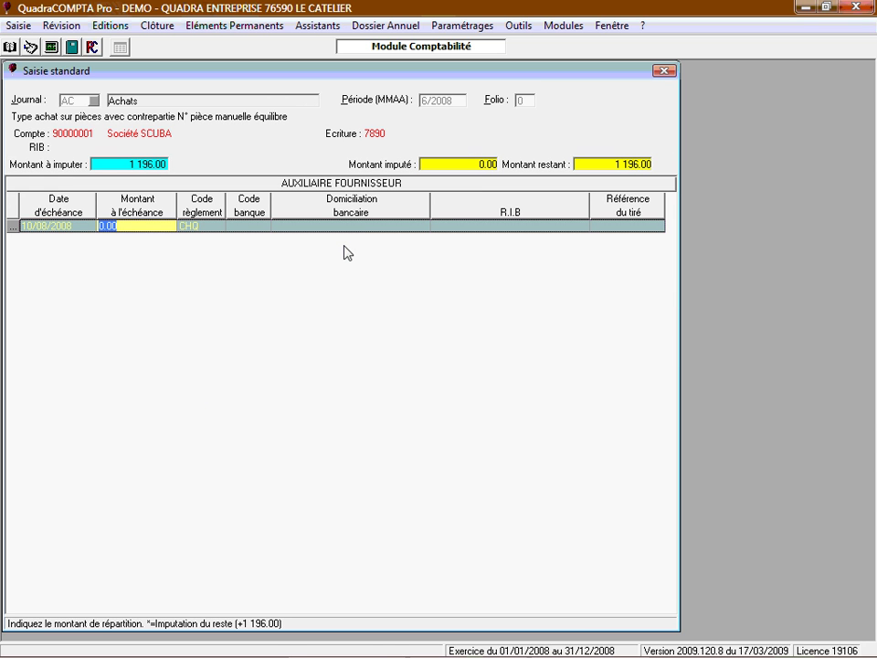
type("1196")
key("Return")
key("Return")
key("Return")
key("Return")
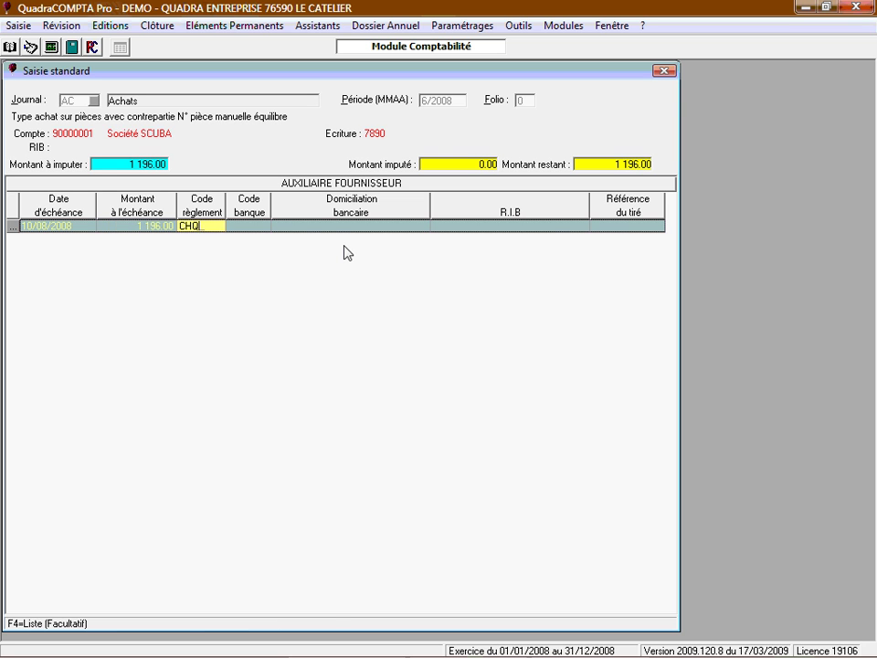
key("Return")
key("Return")
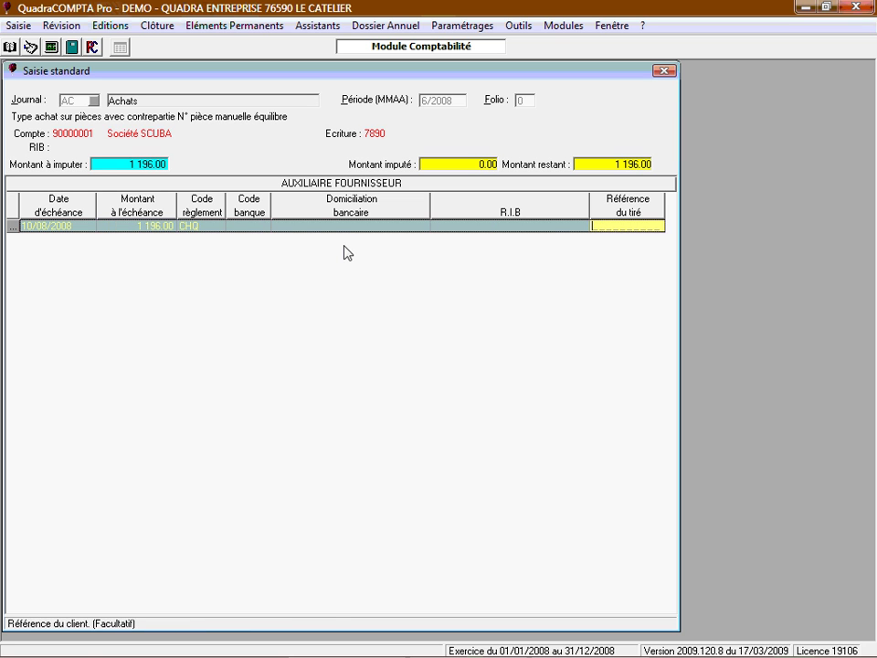
key("Return")
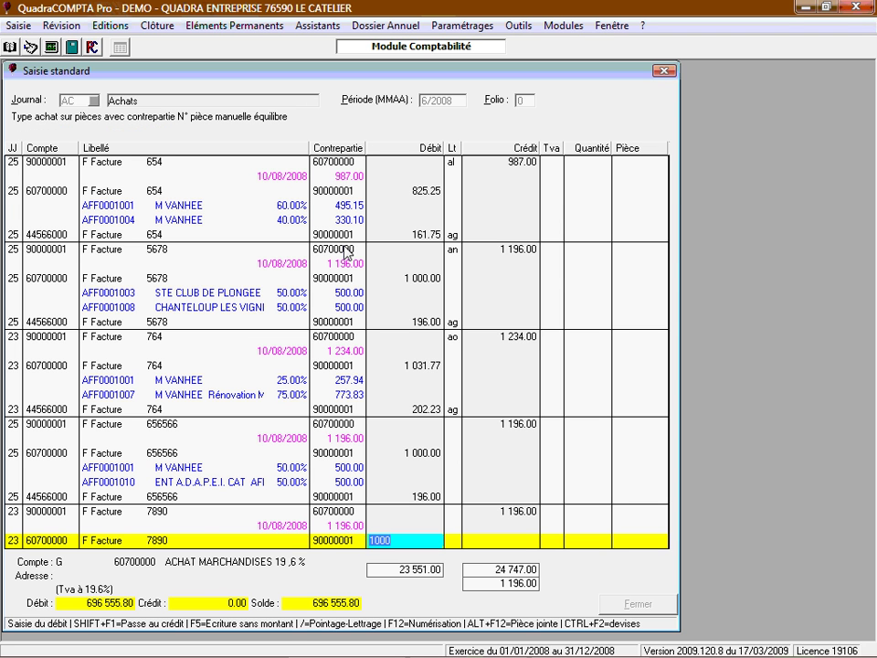
Accept the 1000 debit on the goods purchase line and allocate 50% of it to analytical centre AFF0001001
key("Return")
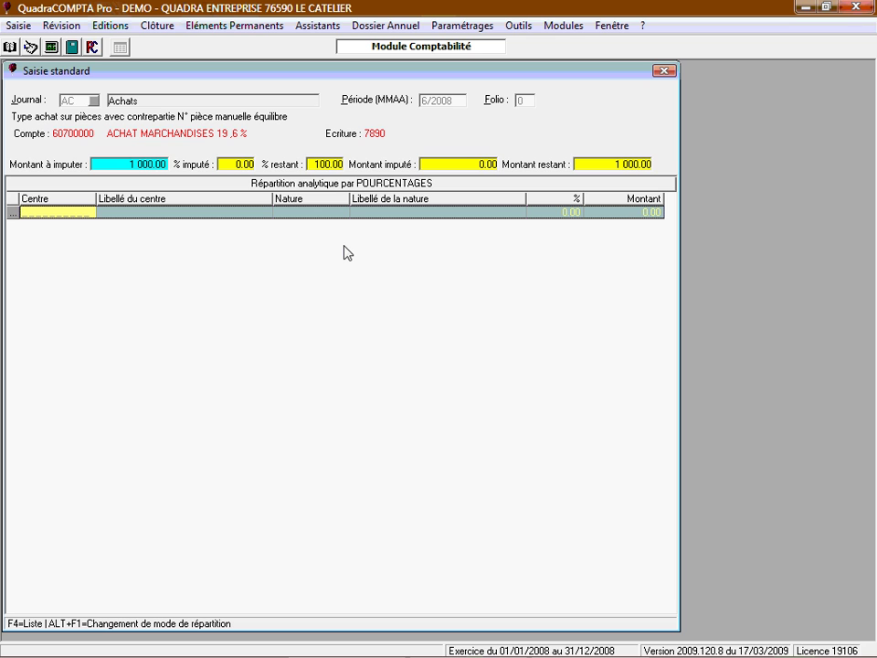
key("F4")
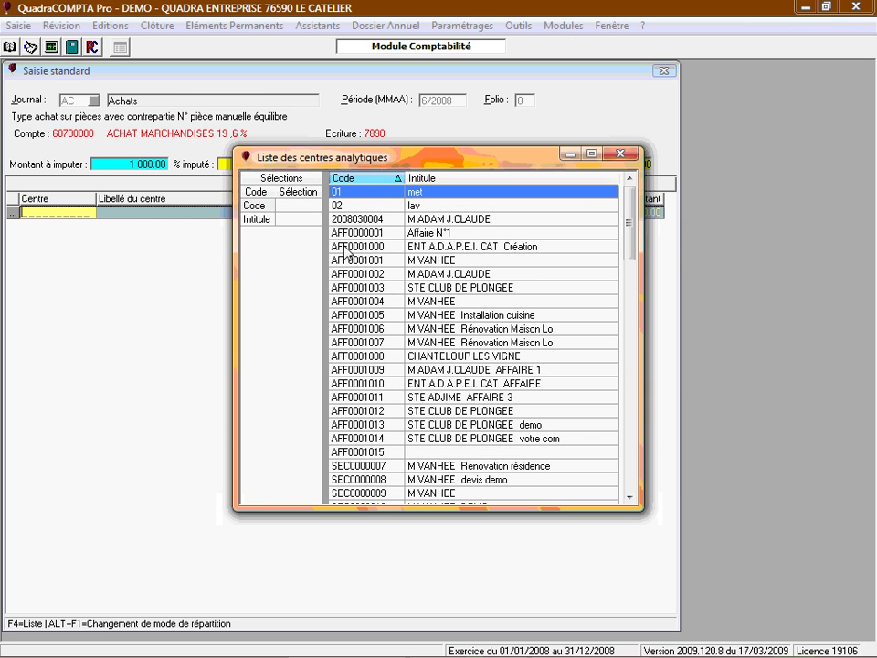
key("Down")
key("Down")
key("Down")
key("Down")
key("Down")
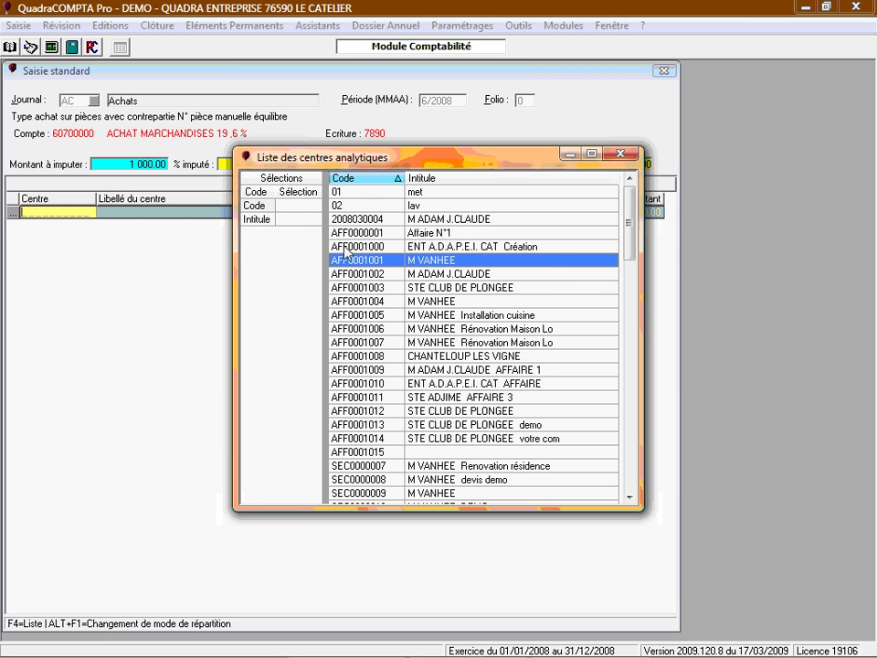
key("Return")
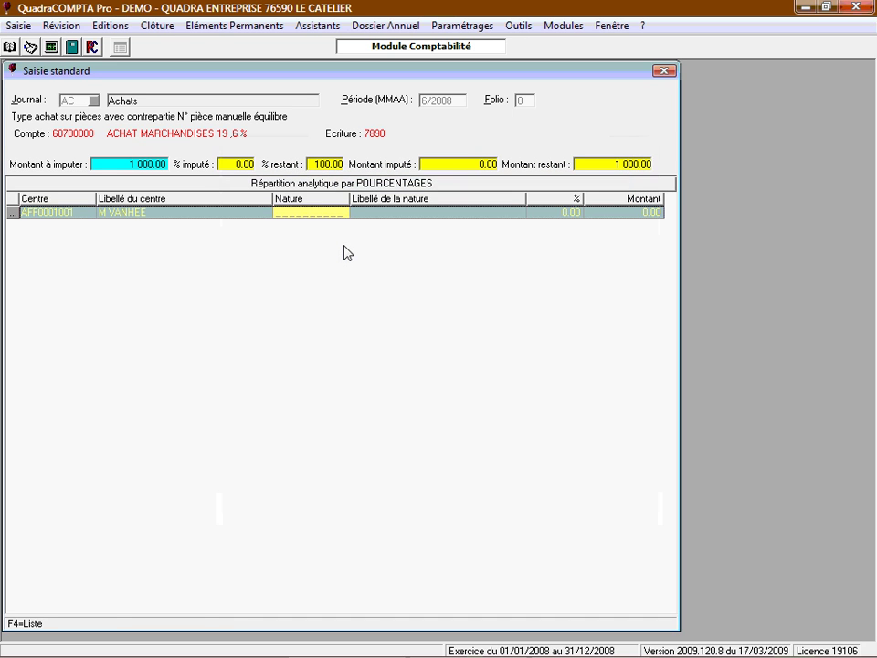
key("Return")
type("5")
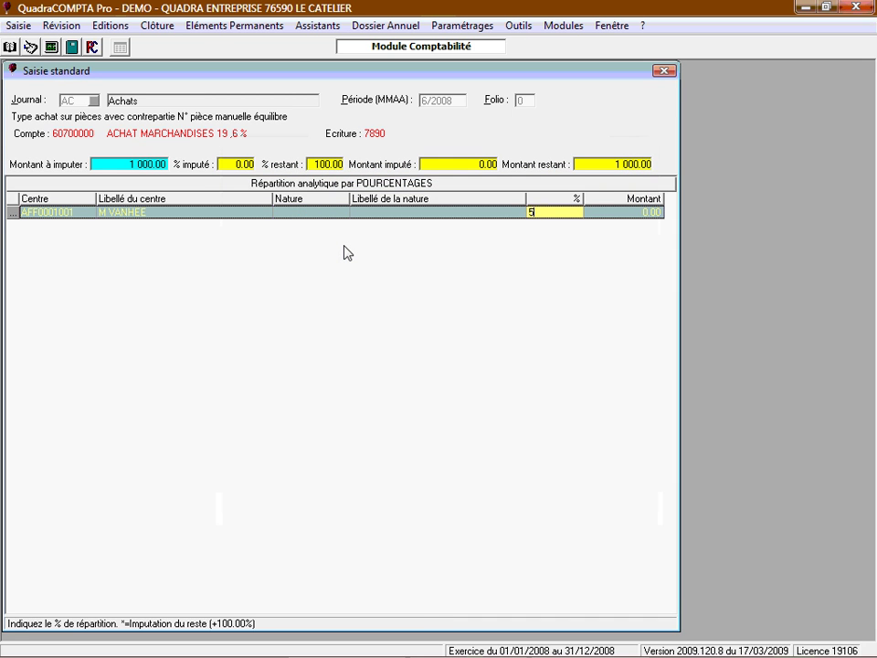
type("0")
key("Return")
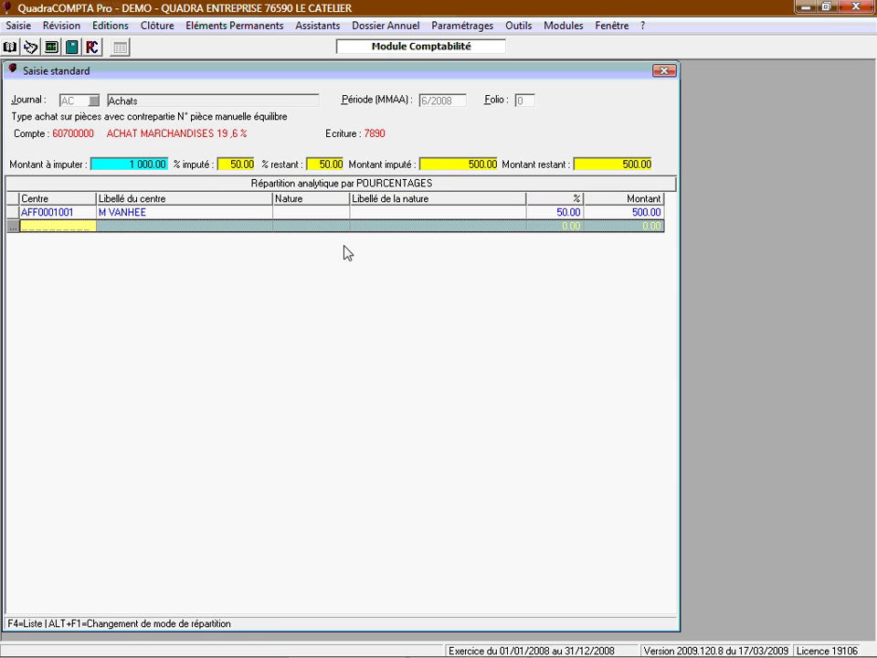
Allocate the remaining 50% to analytical centre AFF0000001 (Affaire N°1) and complete the invoice with its VAT line
key("F4")
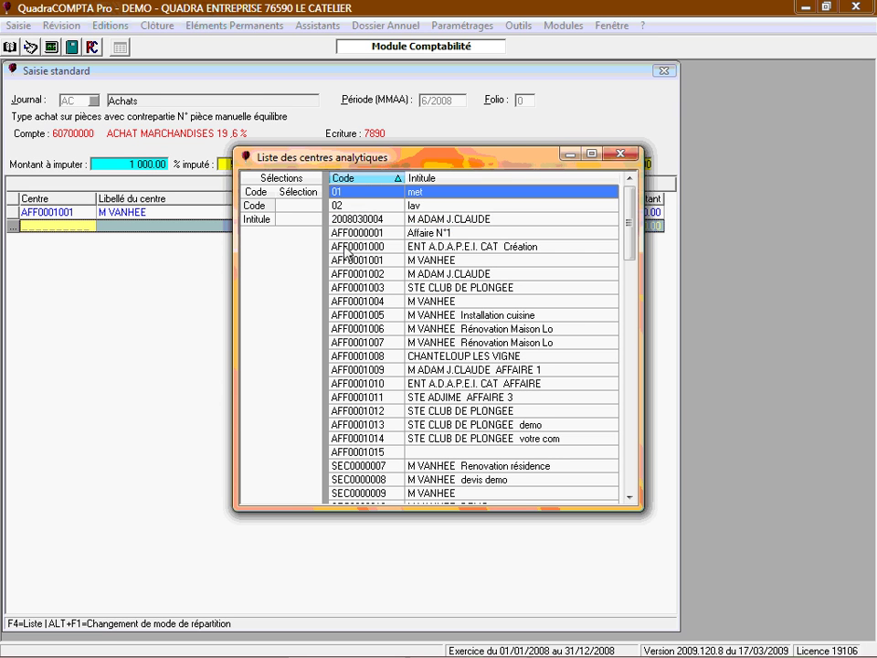
key("Down")
key("Down")
key("Down")
key("Return")
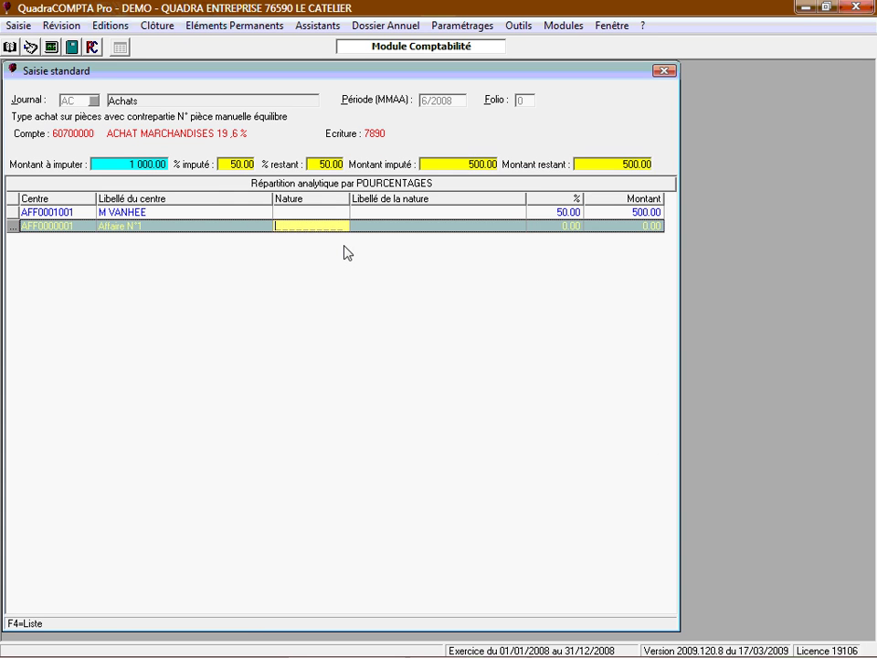
key("Return")
type("5")
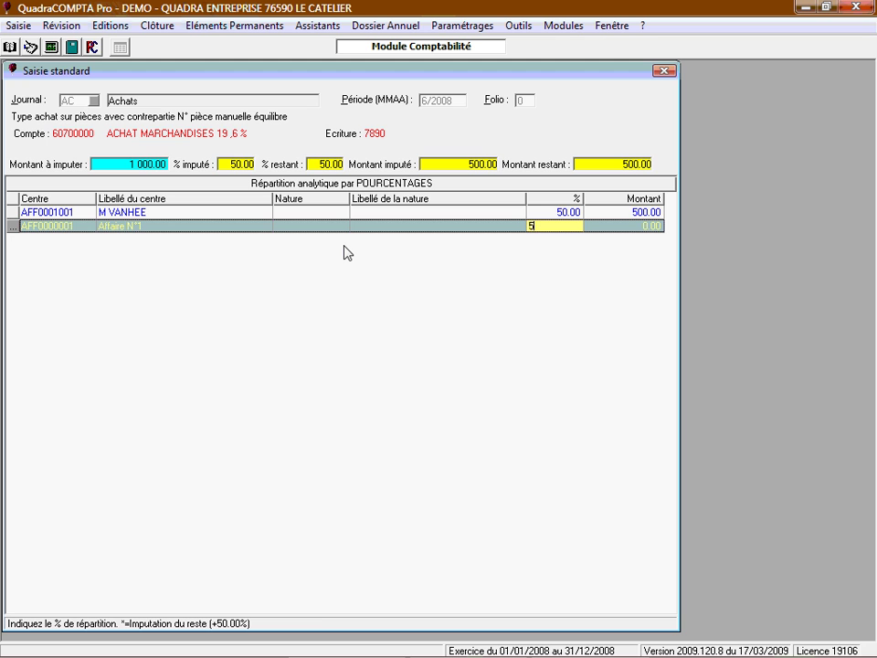
type("0")
key("Return")
key("Return")
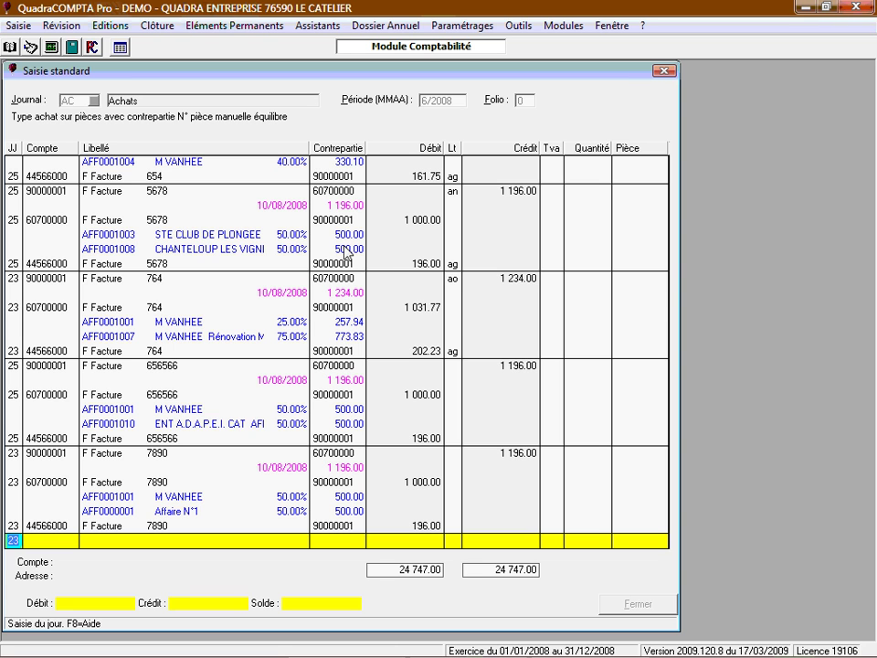
Examine the invoice document attached to the Société MARINE SA purchase entry of 02/06/2008, close it and return to the journal
key("Up")
key("Up")
key("Up")
key("Up")
key("Up")
key("Up")
key("Up")
key("Up")
key("Up")
key("Up")
key("Up")
key("Up")
key("Up")
key("Up")
key("Up")
key("Up")
key("Up")
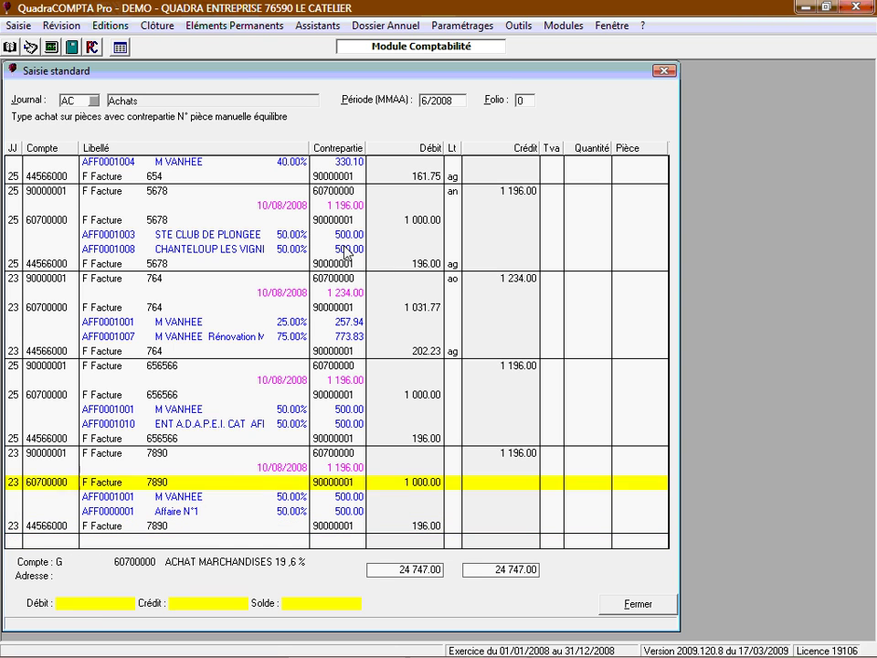
key("Up")
key("Up")
key("Up")
key("Up")
key("Up")
key("Up")
key("Up")
key("Up")
key("Up")
key("Up")
key("Up")
key("Up")
key("Up")
key("Up")
key("Up")
key("Up")
key("Up")
key("Up")
key("Up")
key("Up")
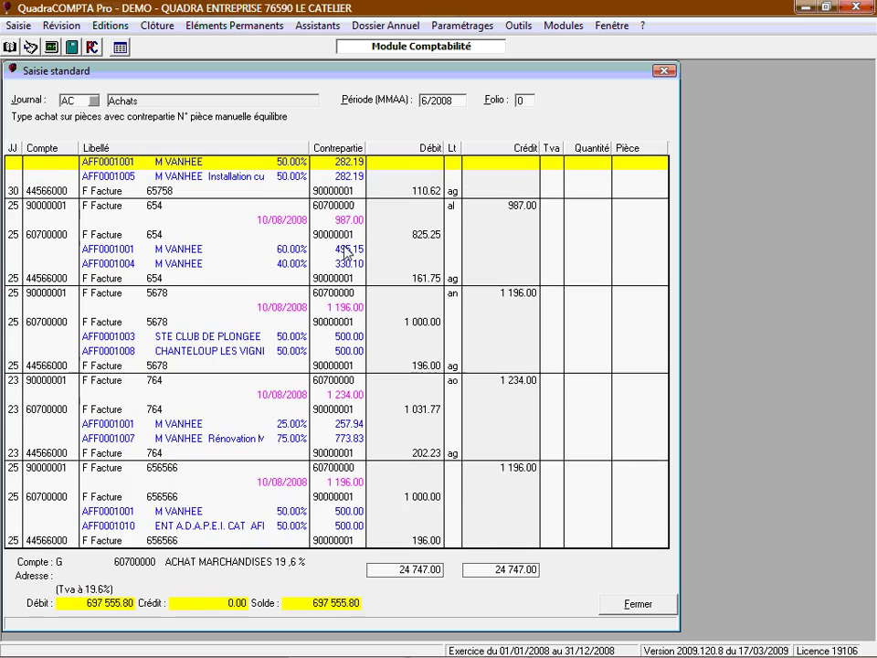
key("Up")
key("Up")
key("Up")
key("Up")
key("Up")
key("Up")
key("Up")
key("Up")
key("Up")
key("Up")
key("Up")
key("Up")
key("Up")
key("Up")
key("Up")
key("Up")
key("Up")
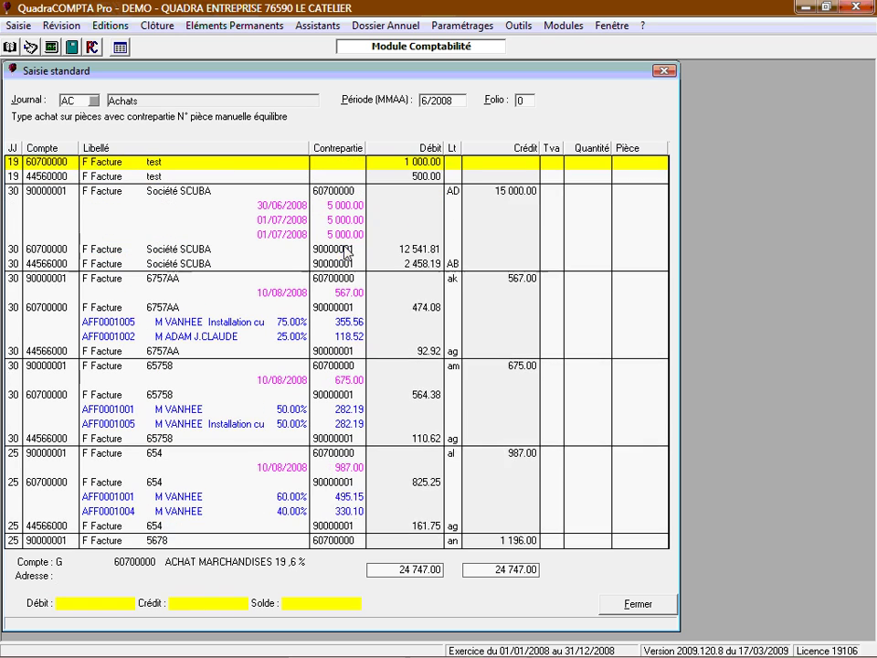
key("Up")
key("Up")
key("Up")
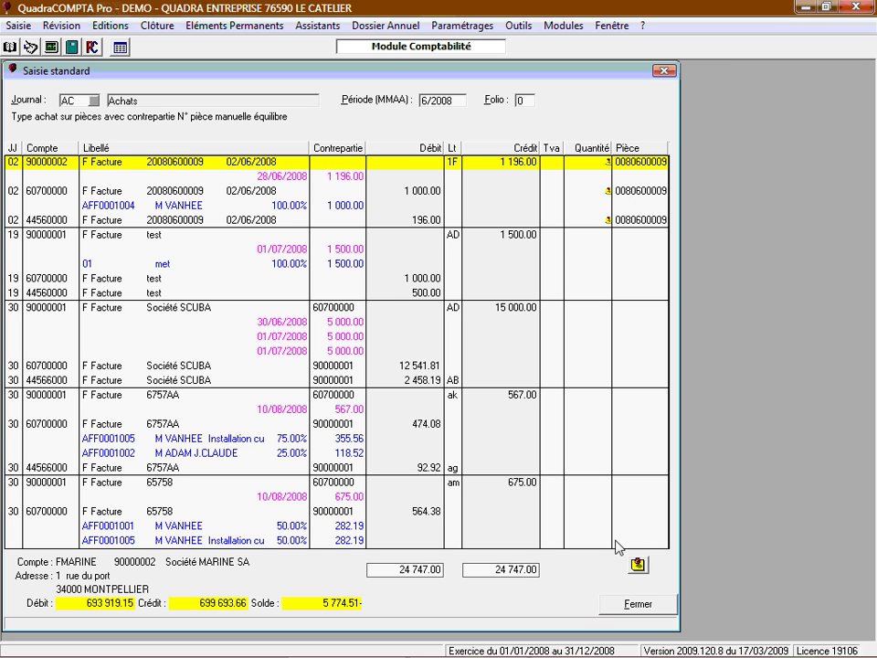
left_click(640, 567)
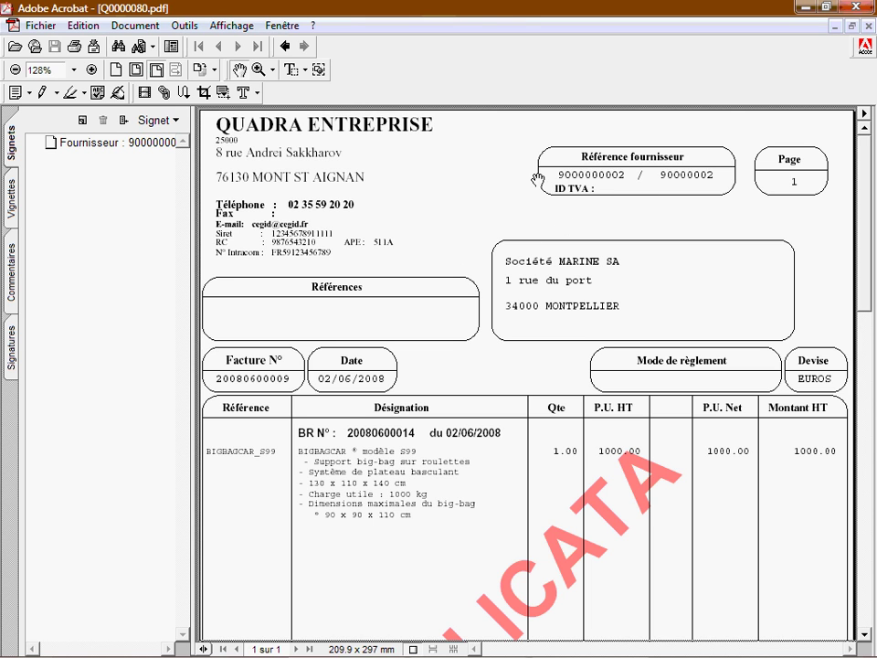
left_click(870, 28)
left_click(804, 7)
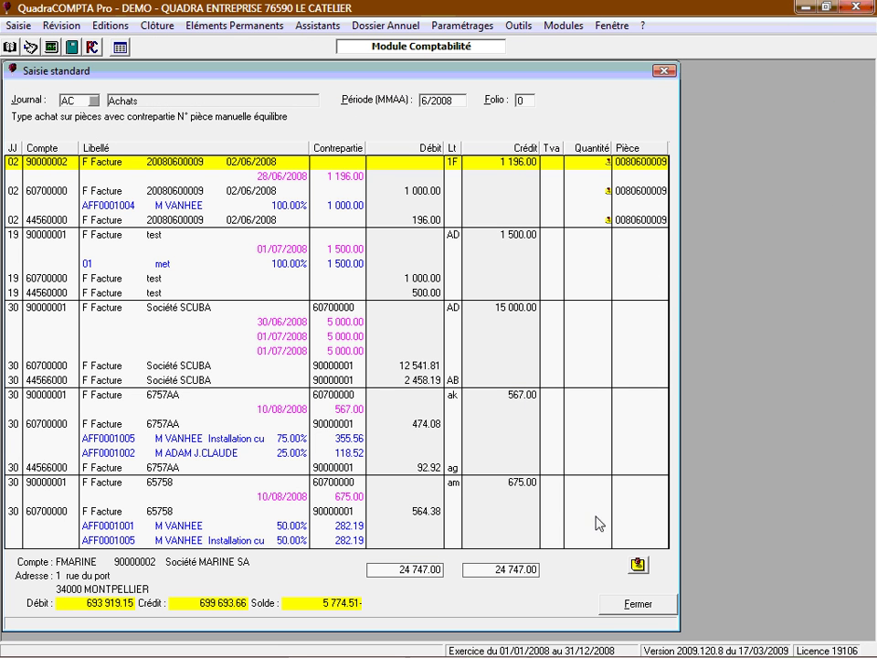
Examine the Société MARINE SA account review from its 02/06/2008 purchase entry, then close the review and the purchase journal
key("Return")
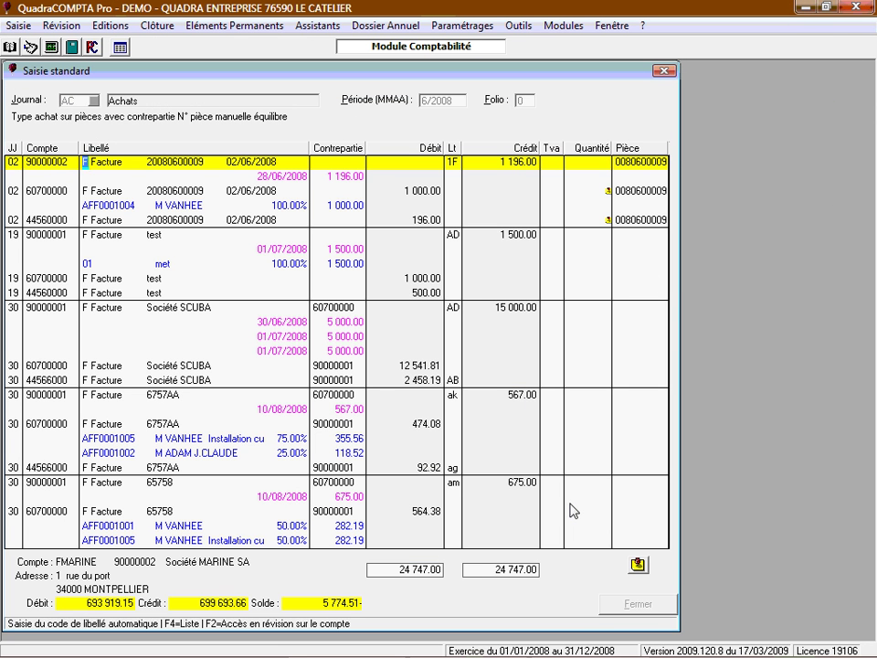
key("F2")
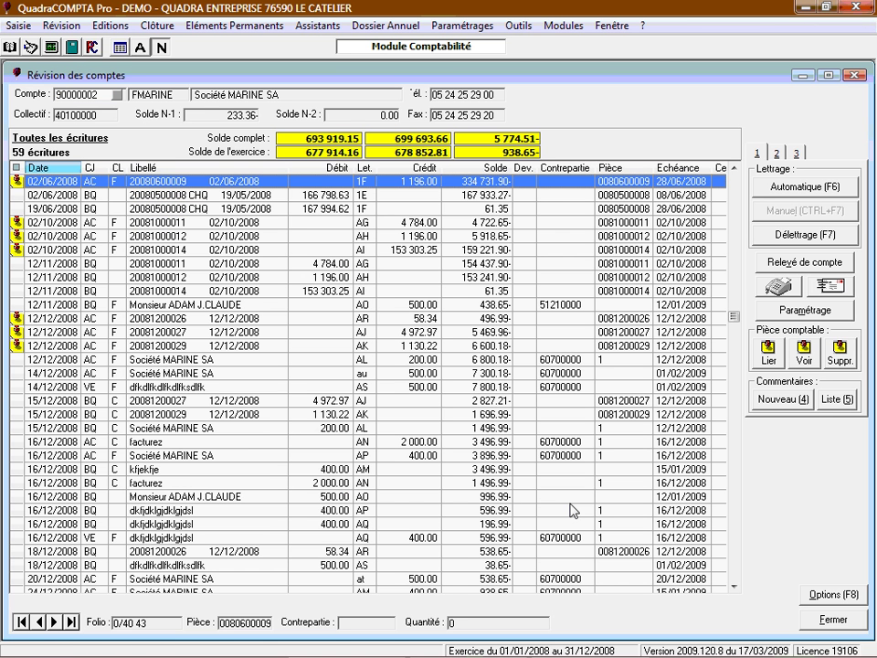
key("Down")
key("Down")
key("Down")
key("Down")
key("Down")
key("Down")
key("Down")
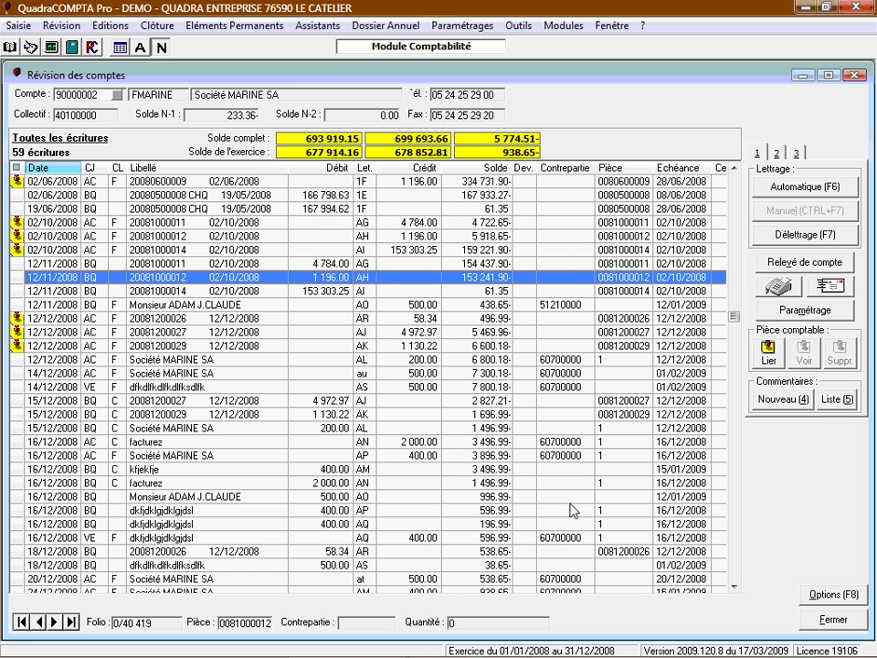
left_click(825, 624)
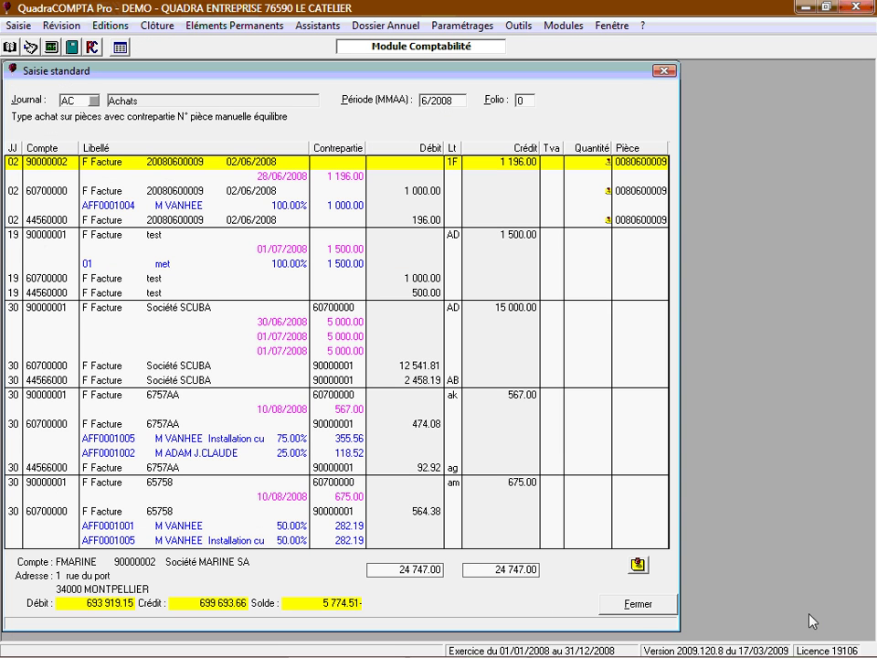
left_click(637, 604)
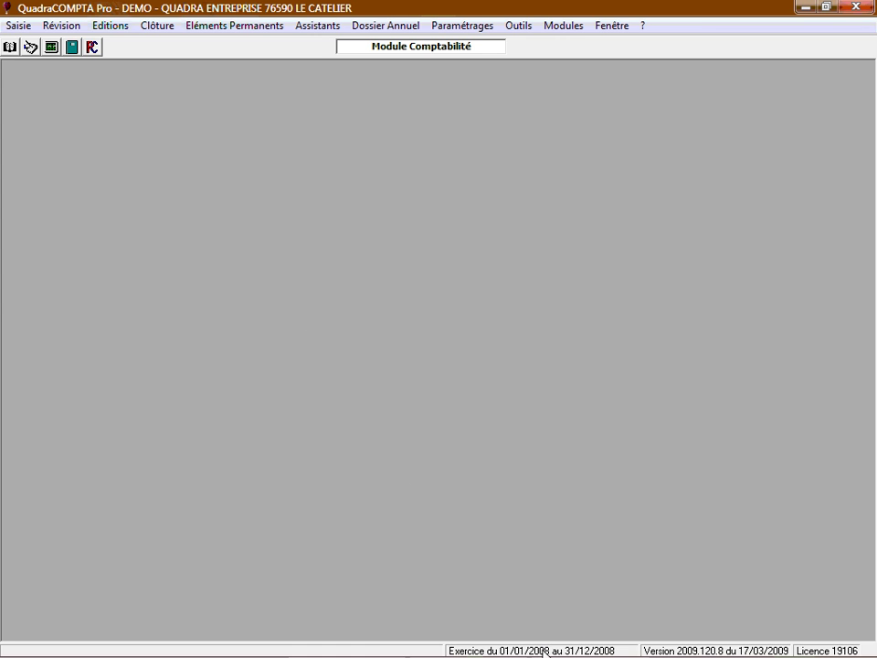
Start a supplier payment entry dated 02/04/2009 in journal BQ (BANQUE CAL) with folio 0
left_click(20, 26)
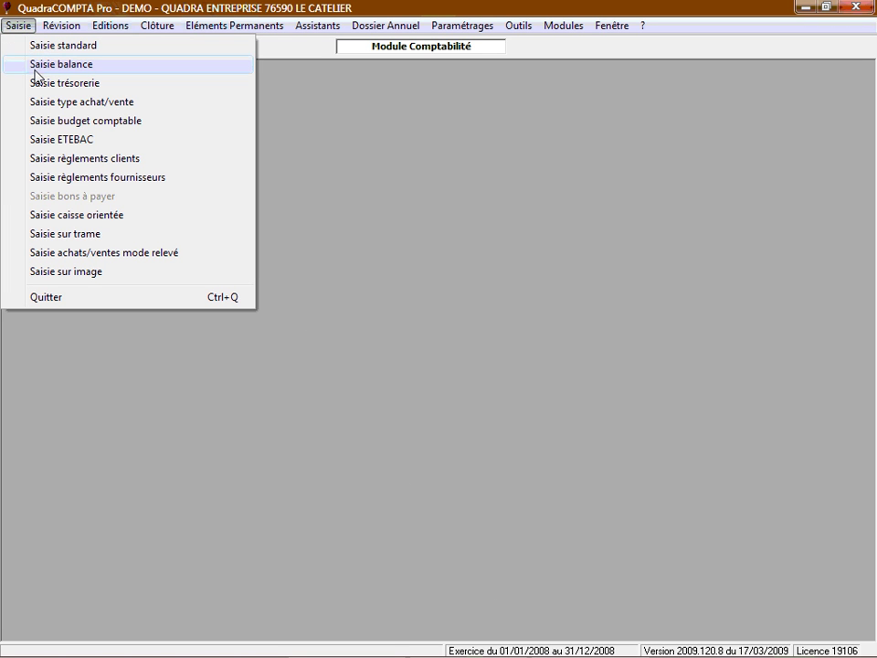
left_click(50, 177)
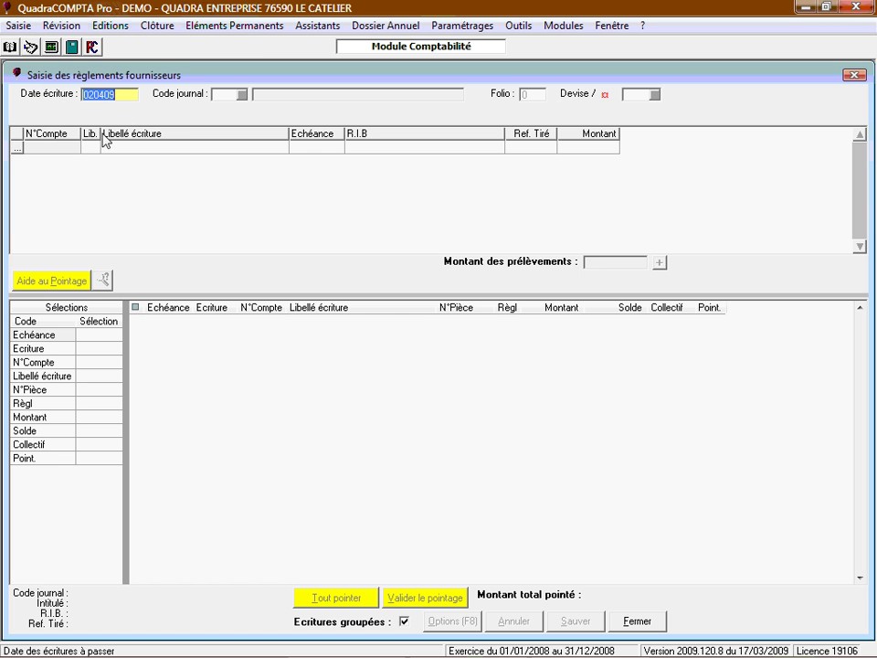
left_click(241, 94)
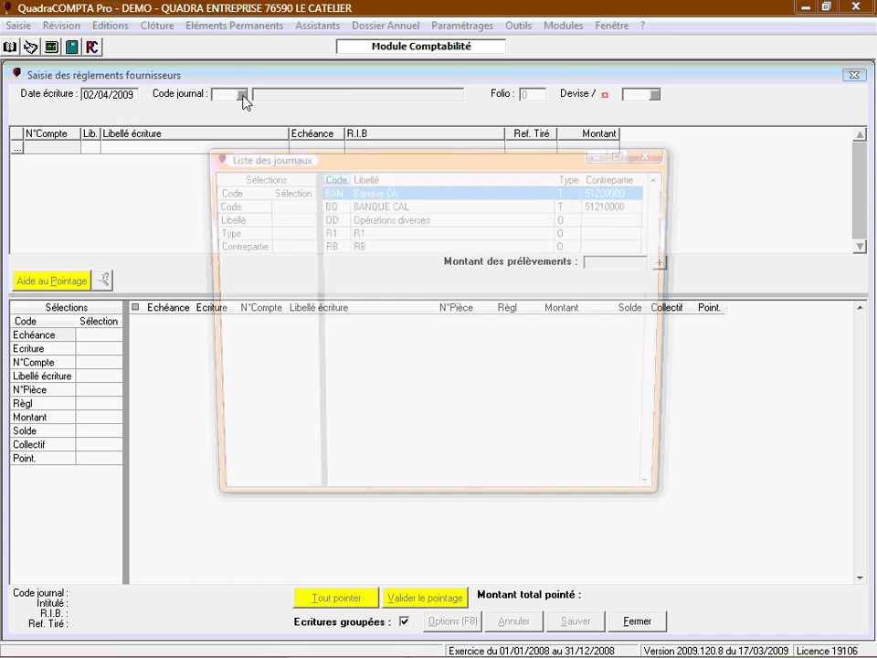
double_click(402, 207)
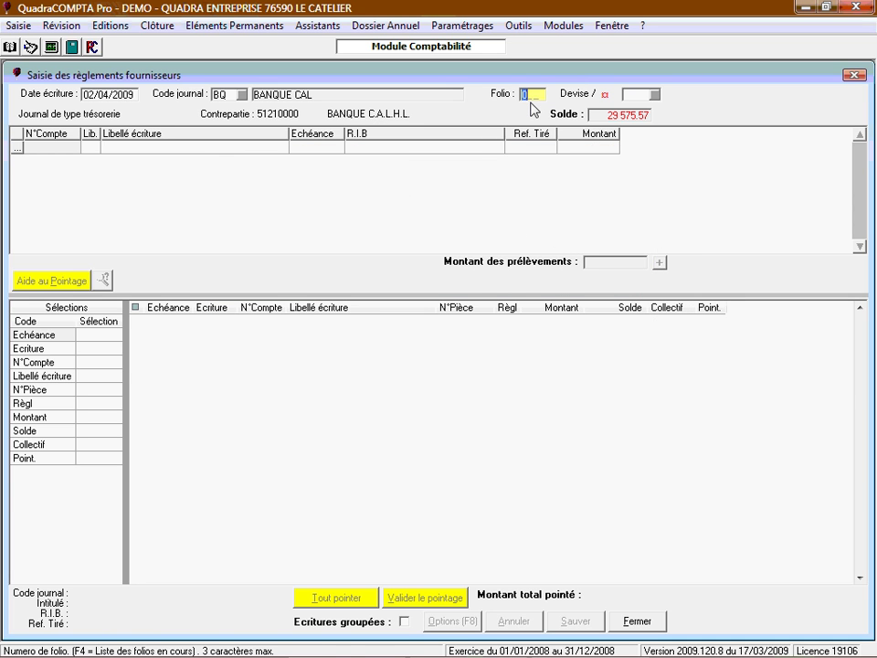
key("Return")
key("Return")
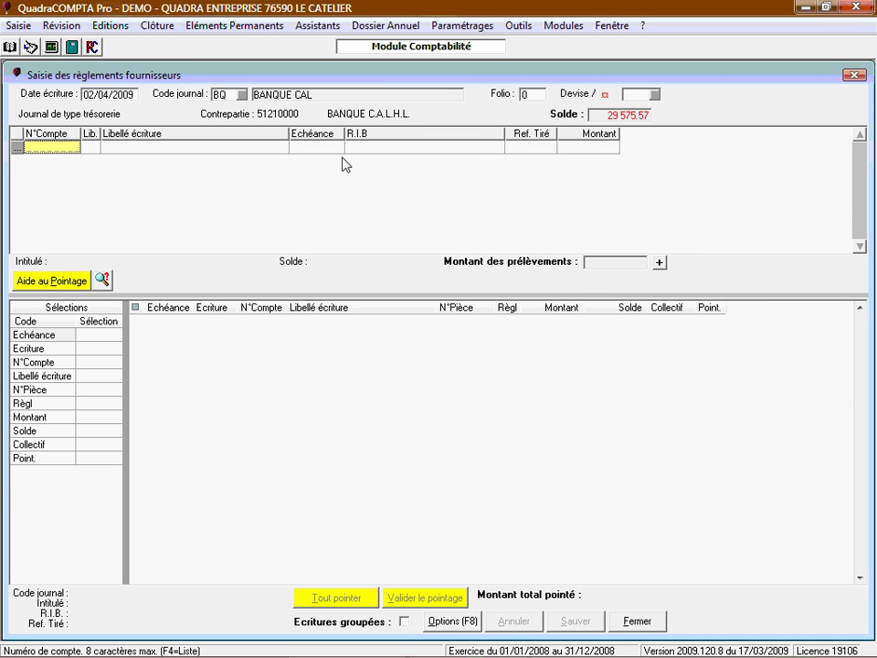
Mark the Société MARINE SA items due 17/03/09 for 4 425.20 and 25/03/09 for 500.00 and validate them for payment
left_click(49, 285)
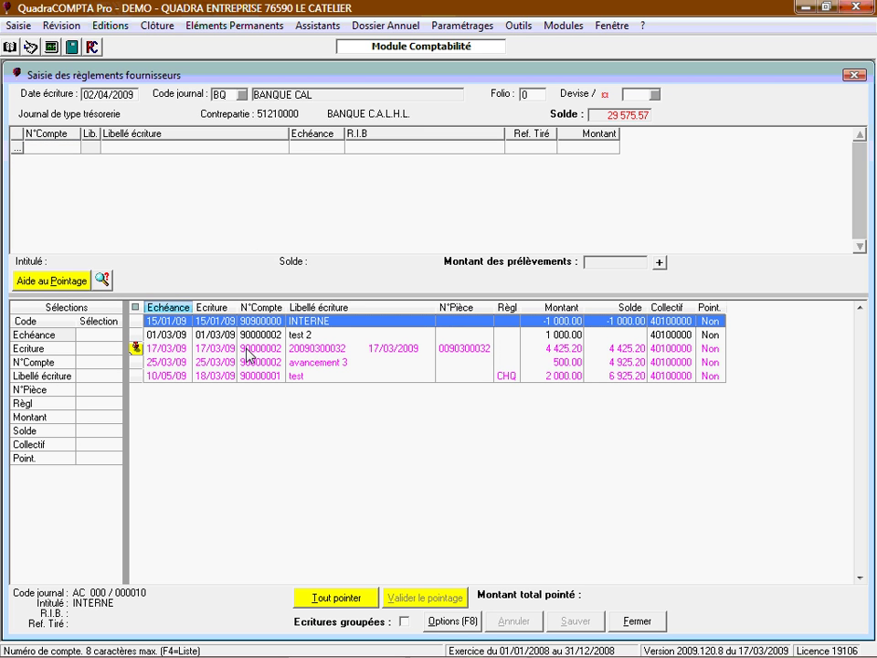
double_click(247, 351)
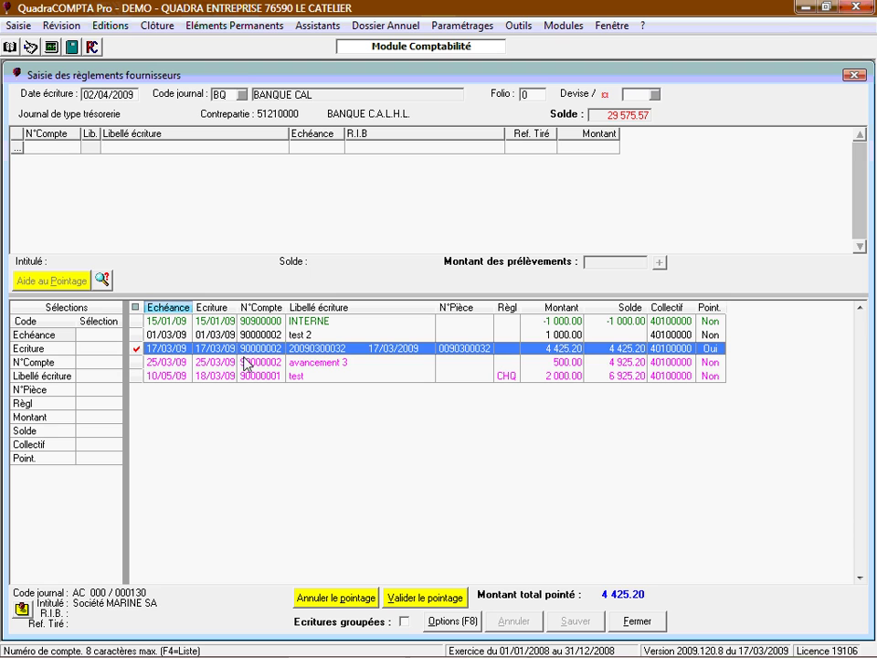
double_click(246, 361)
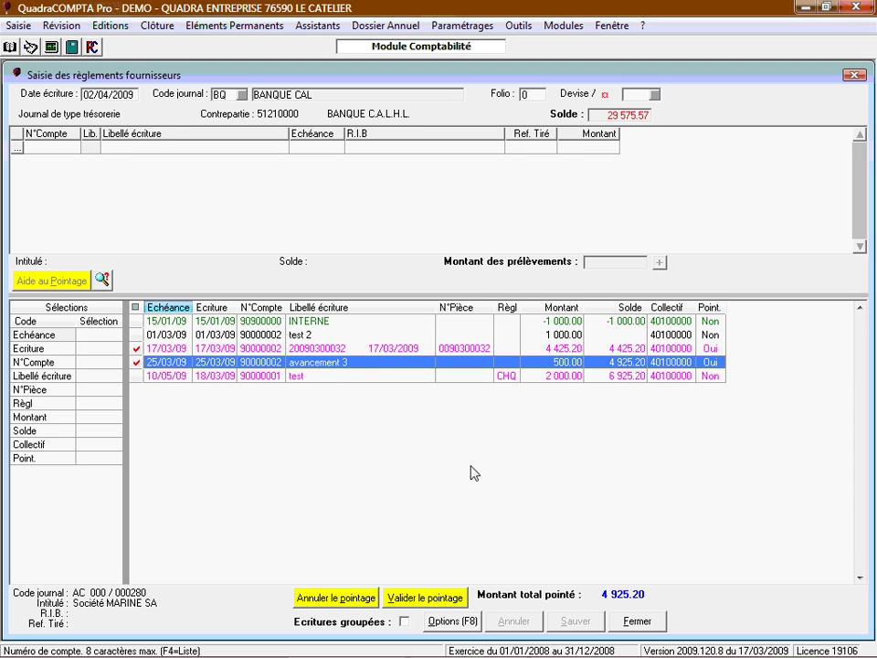
left_click(460, 599)
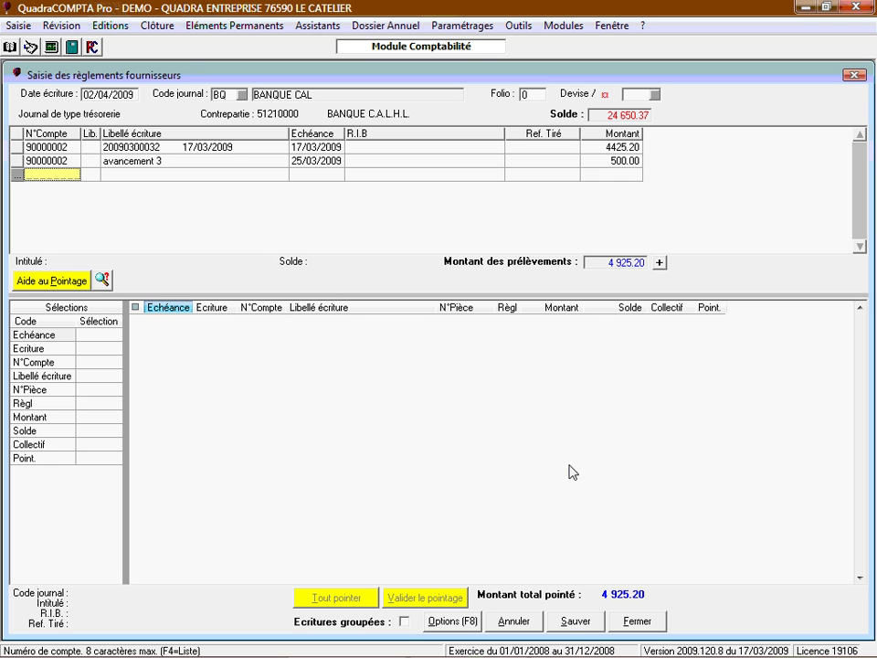
Examine the payment save options, cancel them and close the supplier payment entry without saving
left_click(568, 622)
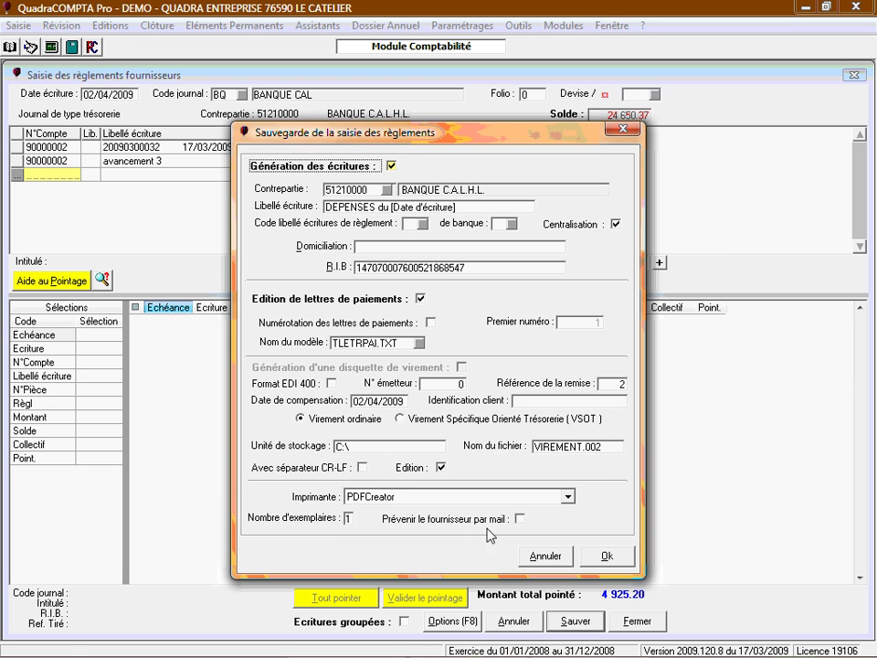
left_click(545, 556)
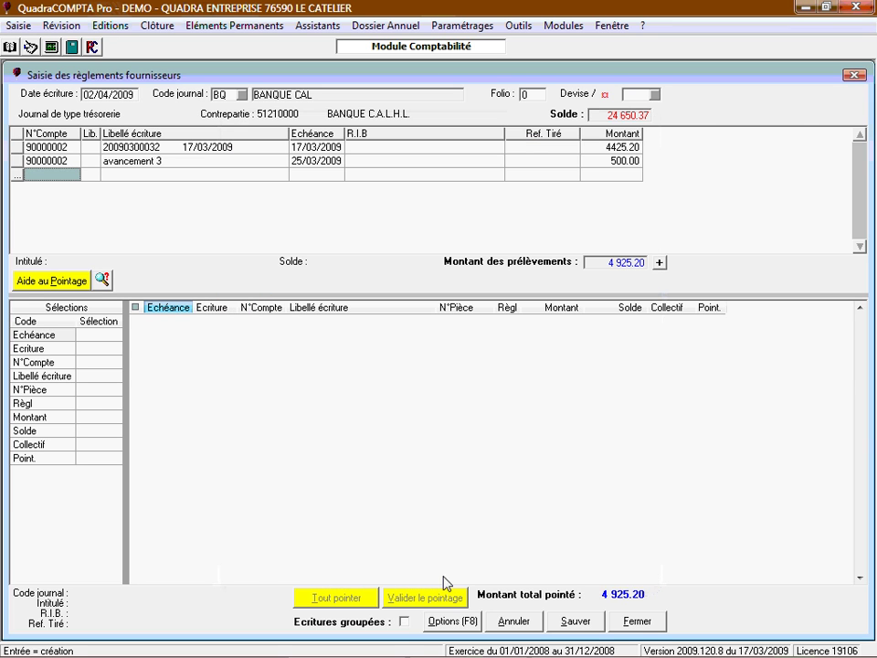
left_click(630, 620)
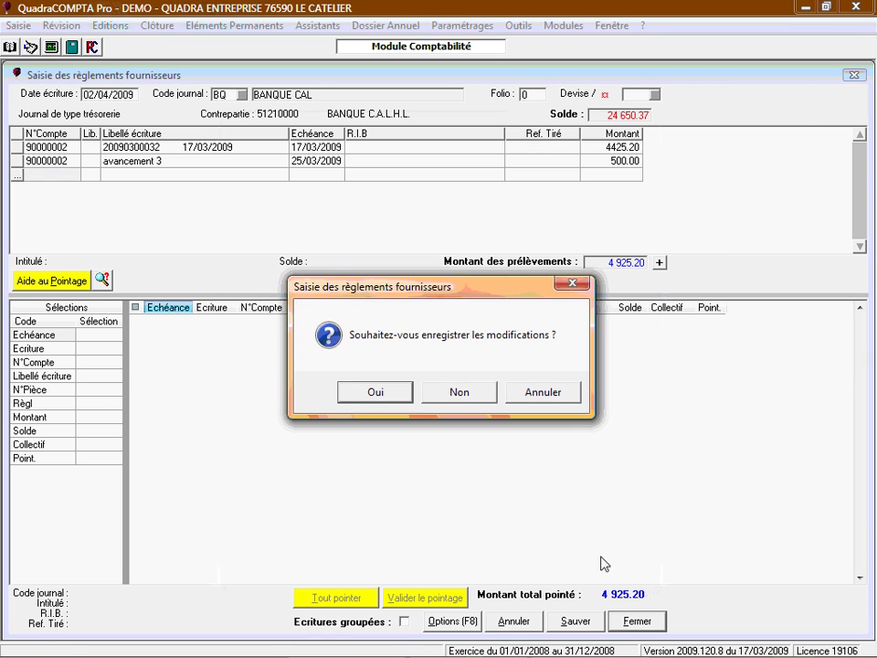
left_click(483, 394)
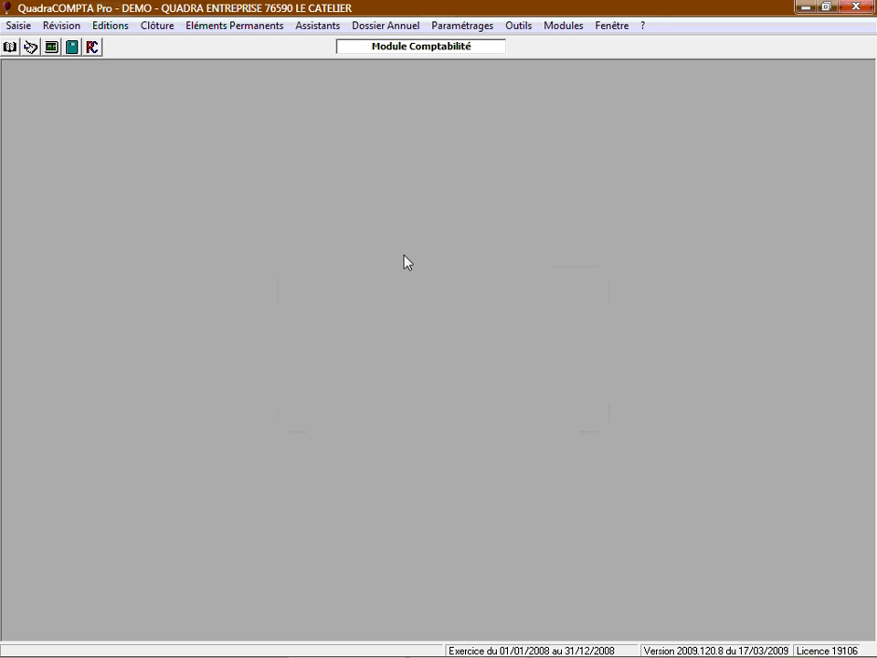
Open the account review for the customer account whose balance is 33 081.30
left_click(71, 27)
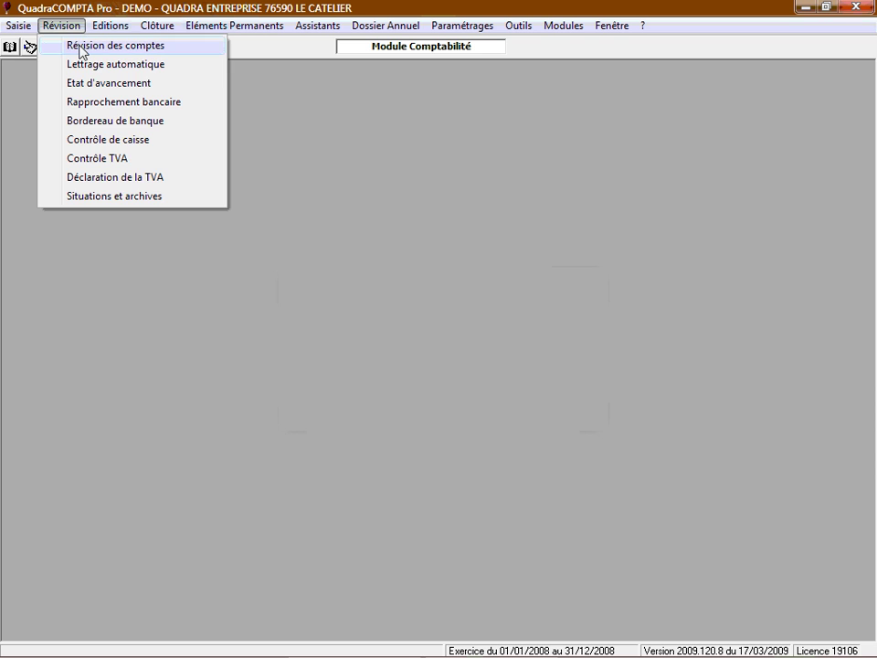
left_click(80, 46)
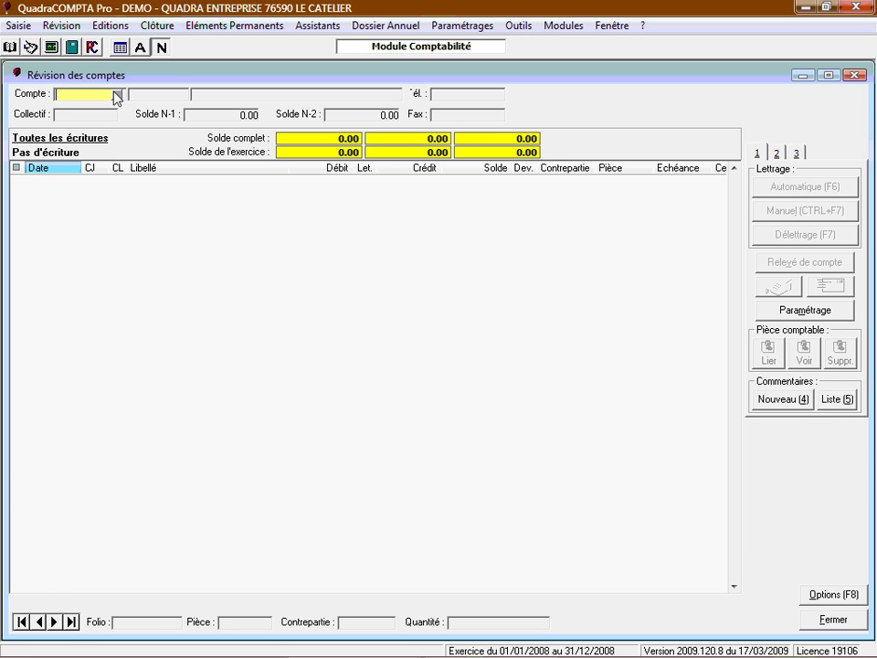
left_click(115, 94)
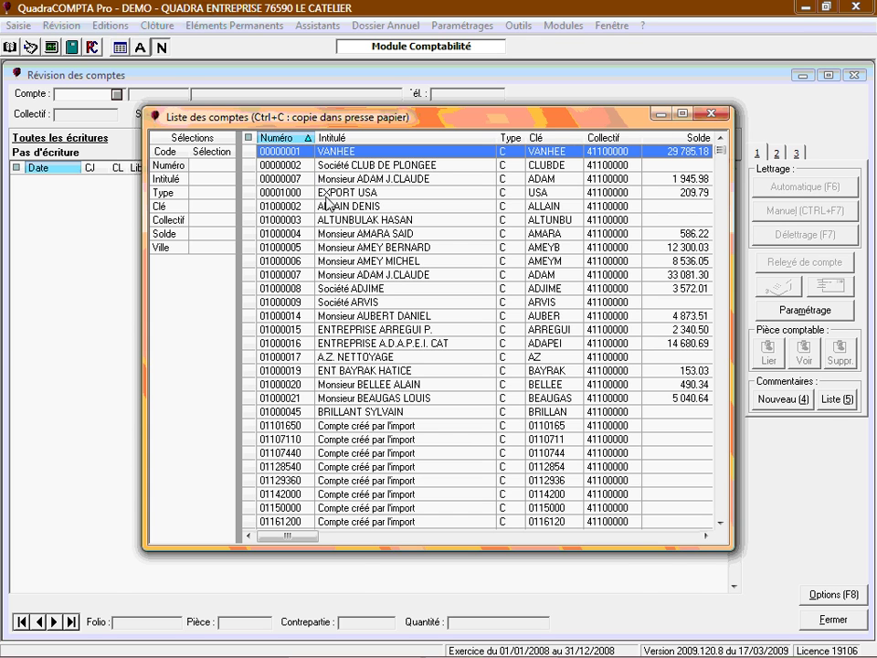
double_click(342, 276)
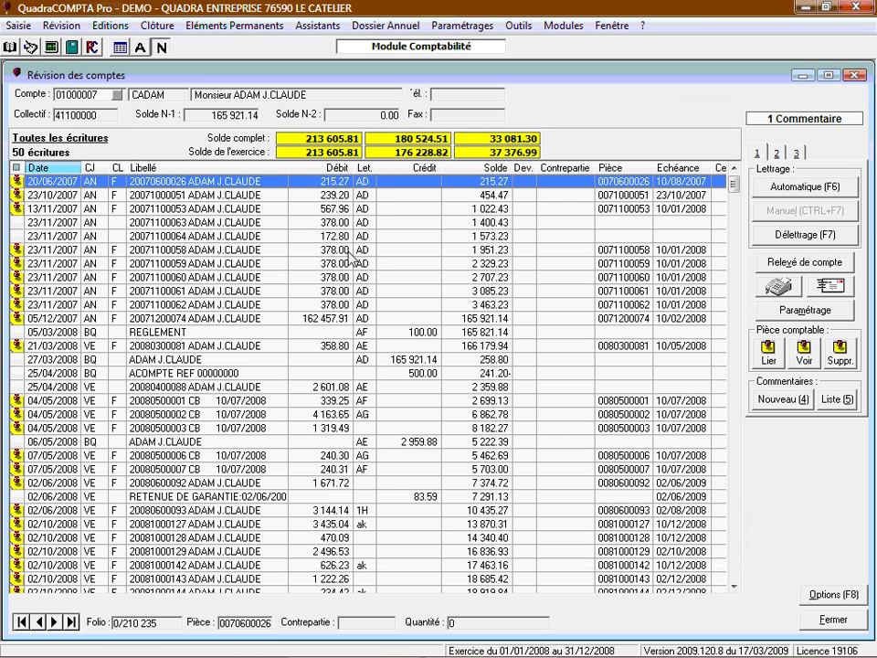
View the bank journal entry behind the 500.00 ACOMPTE line of 25/04/2008 and return to the account review
left_click(298, 374)
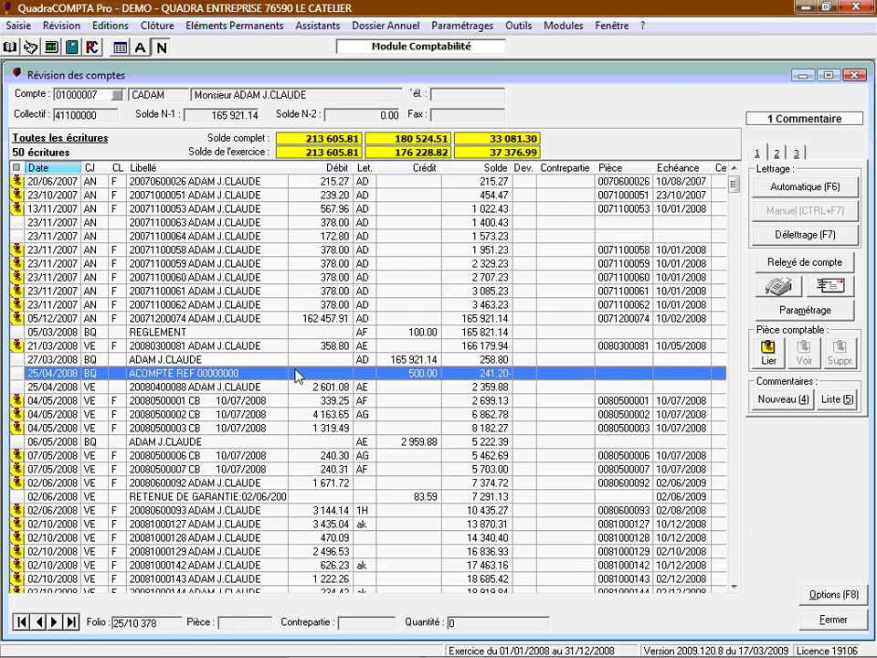
double_click(298, 375)
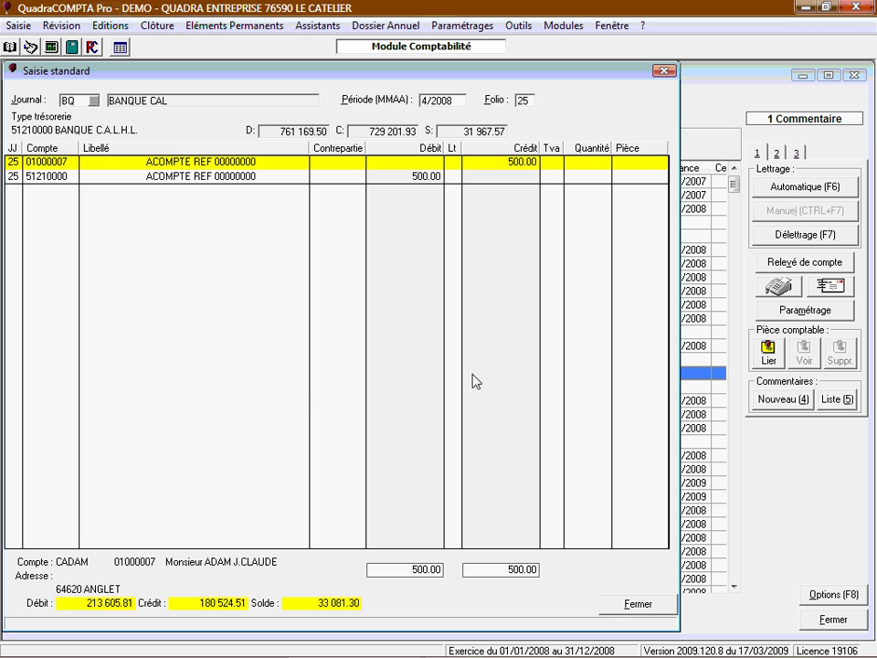
left_click(614, 607)
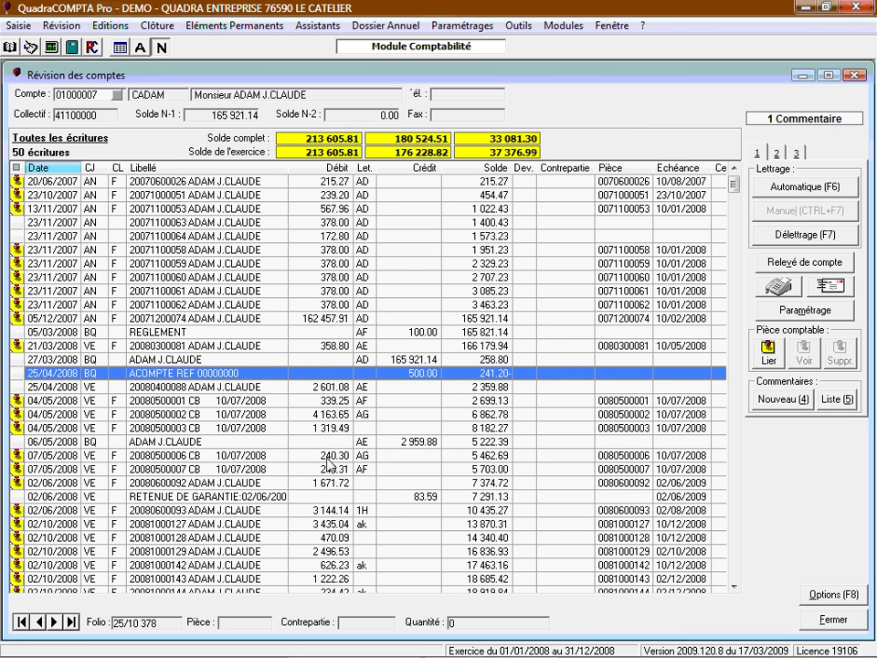
View the invoice document attached to the 339.25 sales entry of 04/05/2008, close it and return to the account review
left_click(50, 400)
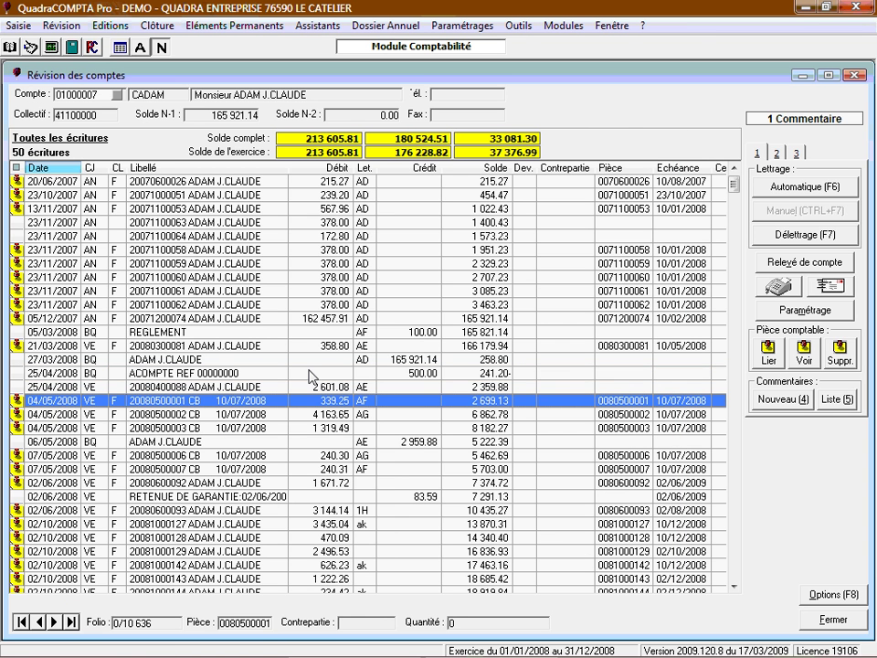
left_click(801, 352)
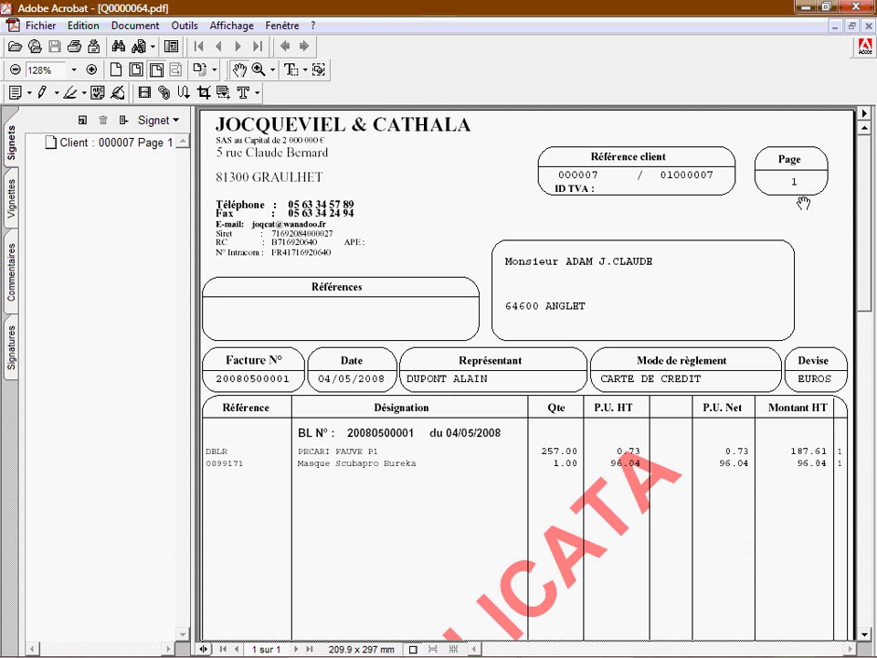
left_click(869, 27)
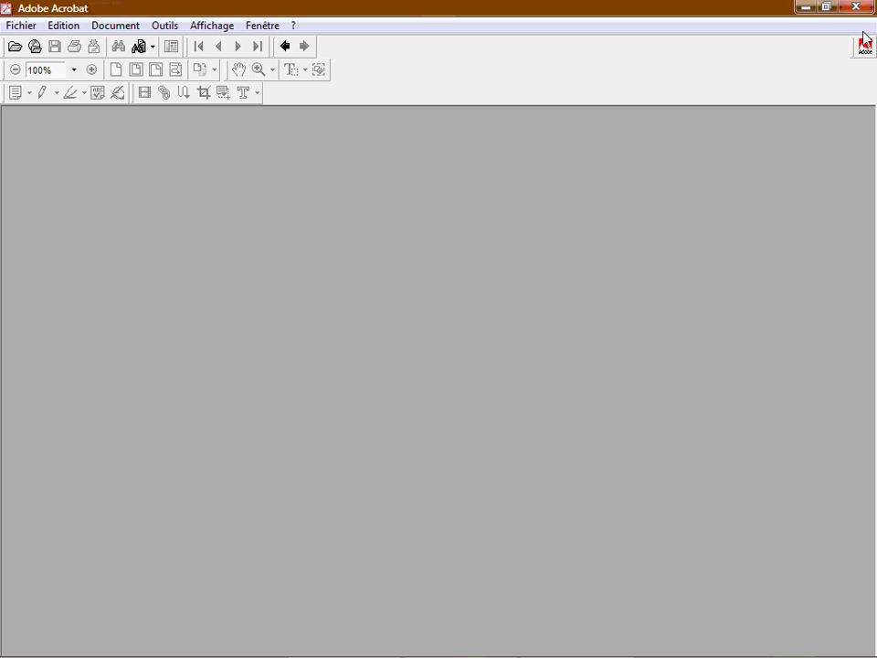
left_click(805, 9)
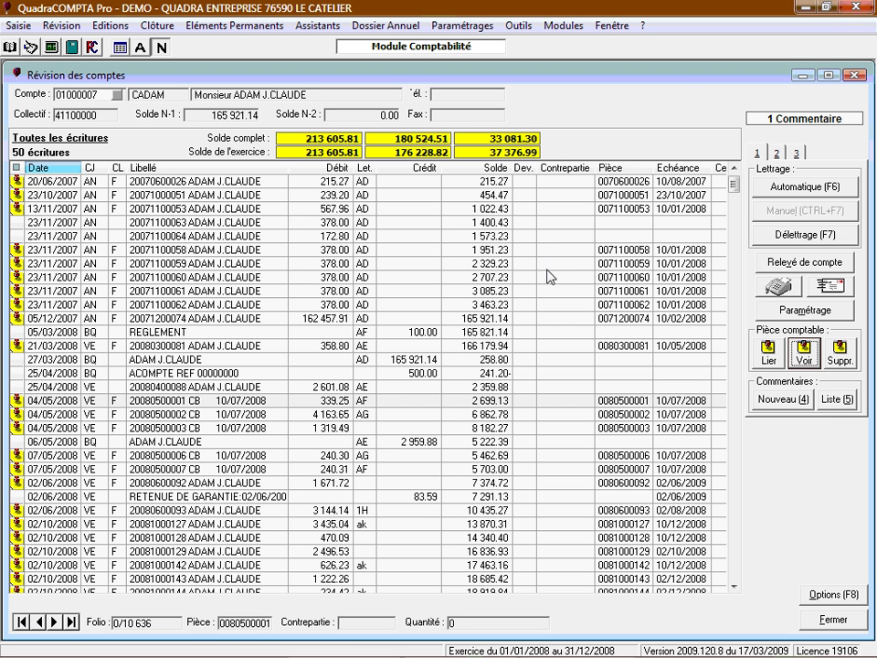
Examine the entry search criteria and the account browsing and display options, cancelling each without changes
key("ctrl+f")
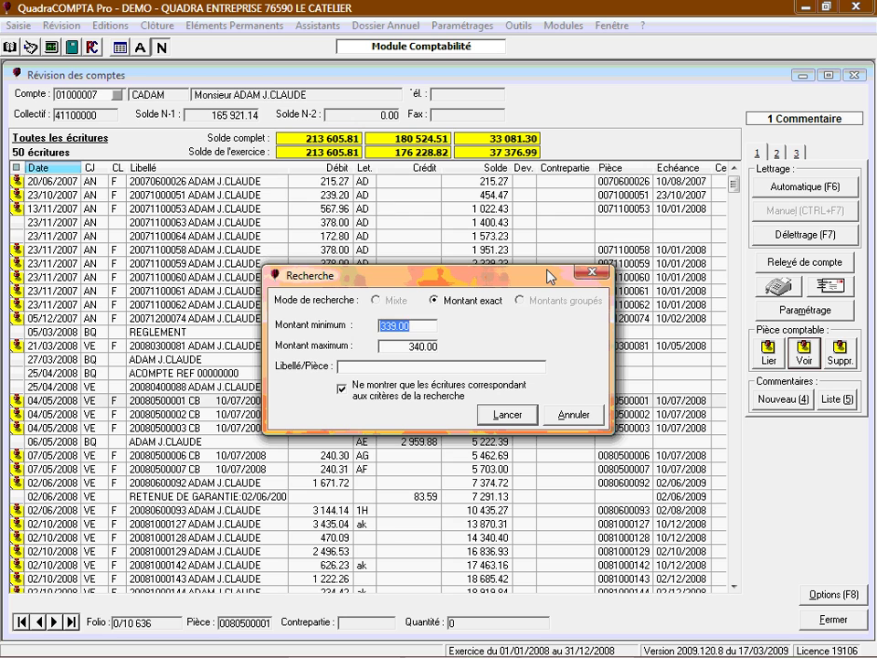
left_click(572, 415)
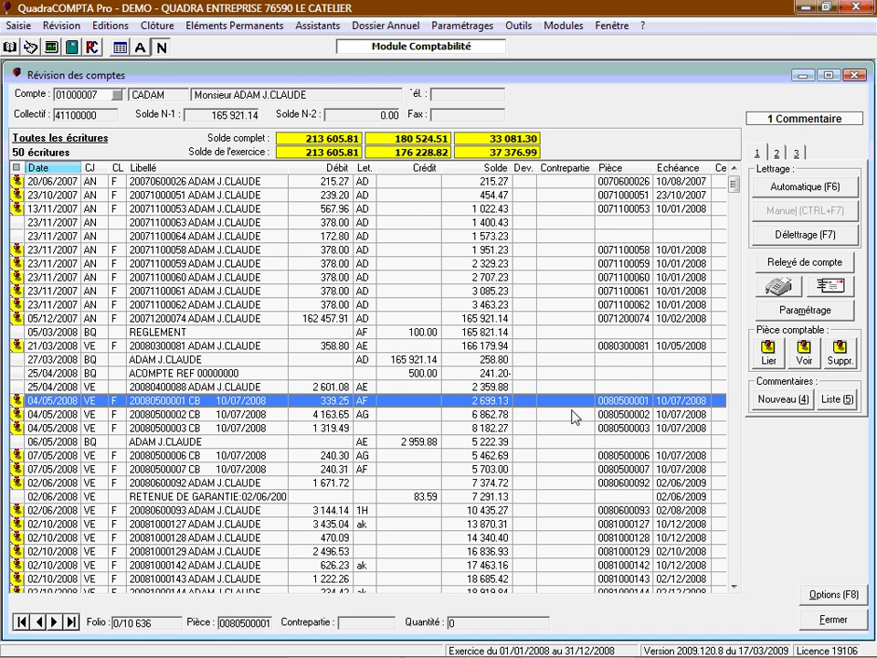
key("ctrl+f")
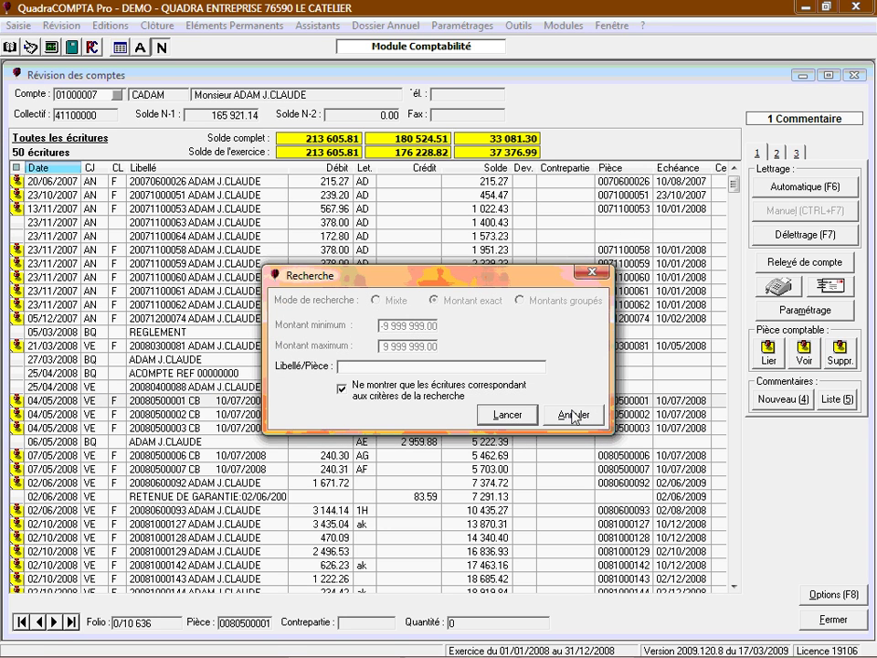
left_click(573, 416)
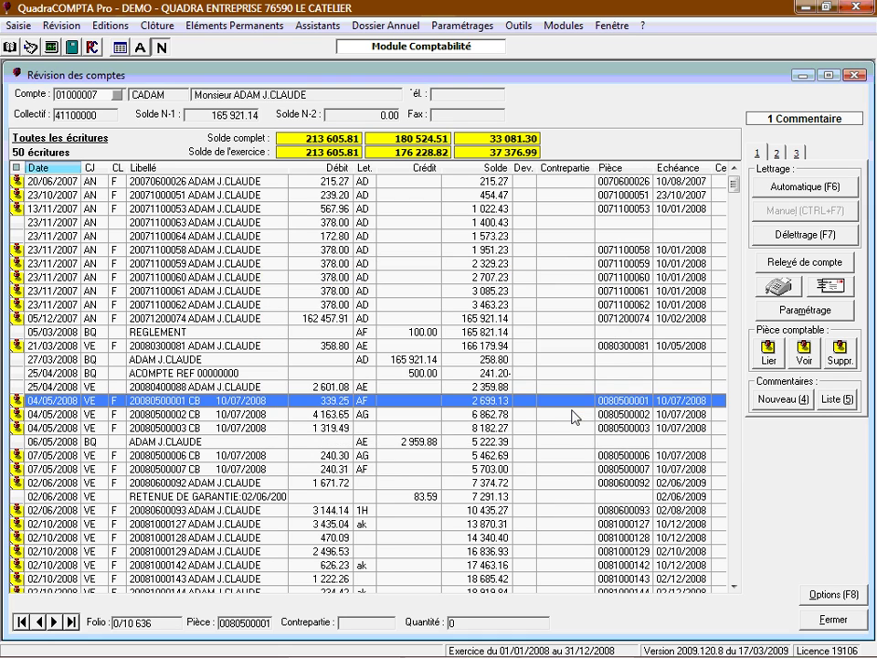
key("F8")
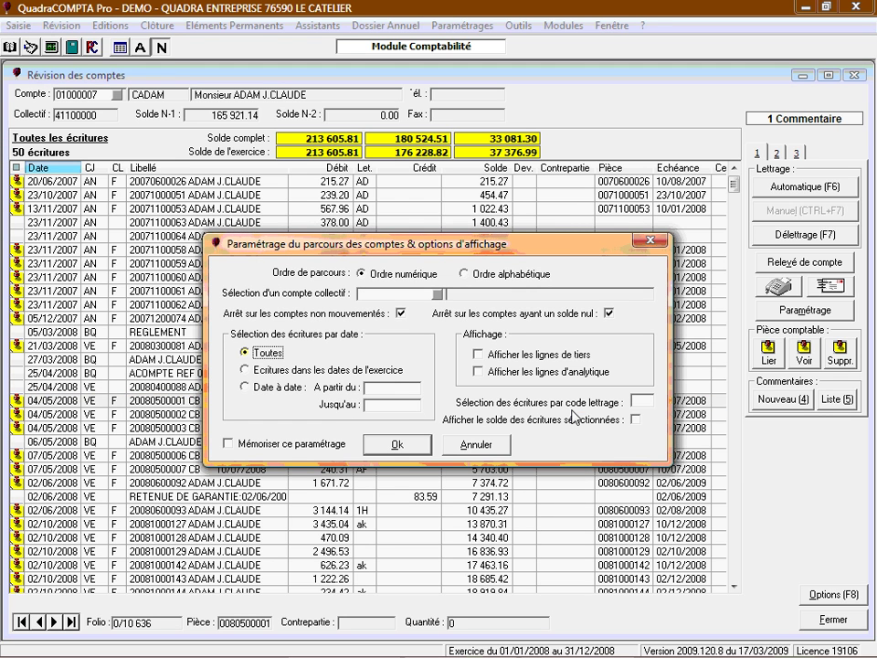
left_click(481, 445)
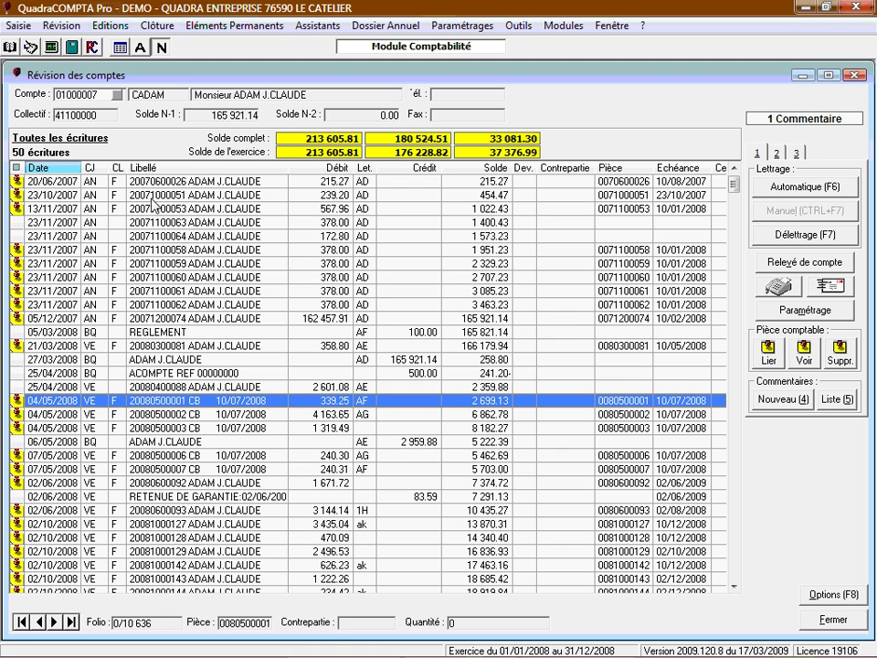
Show only the account's unsettled entries, switch to the settled ones, and return to displaying all entries
key("n")
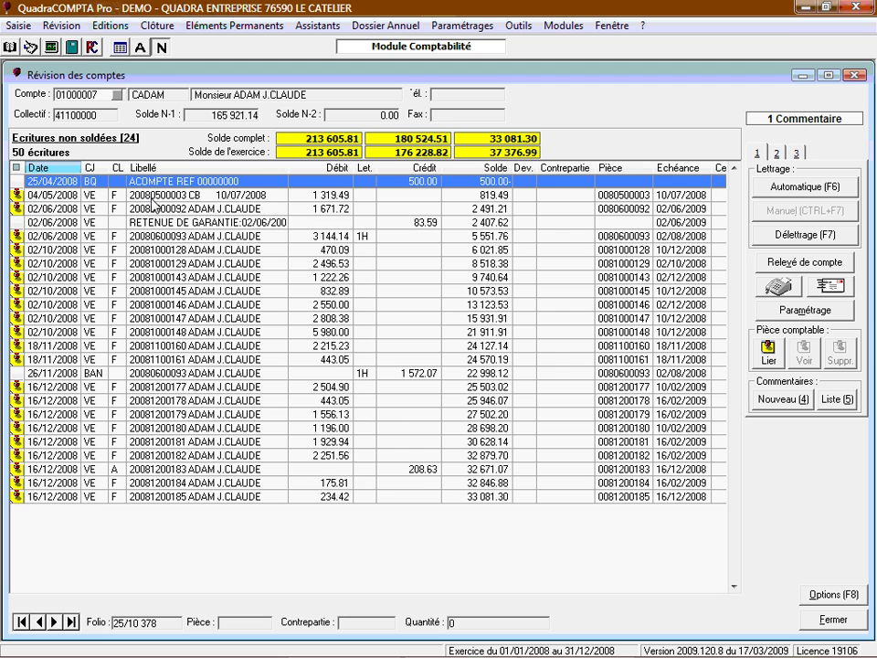
key("s")
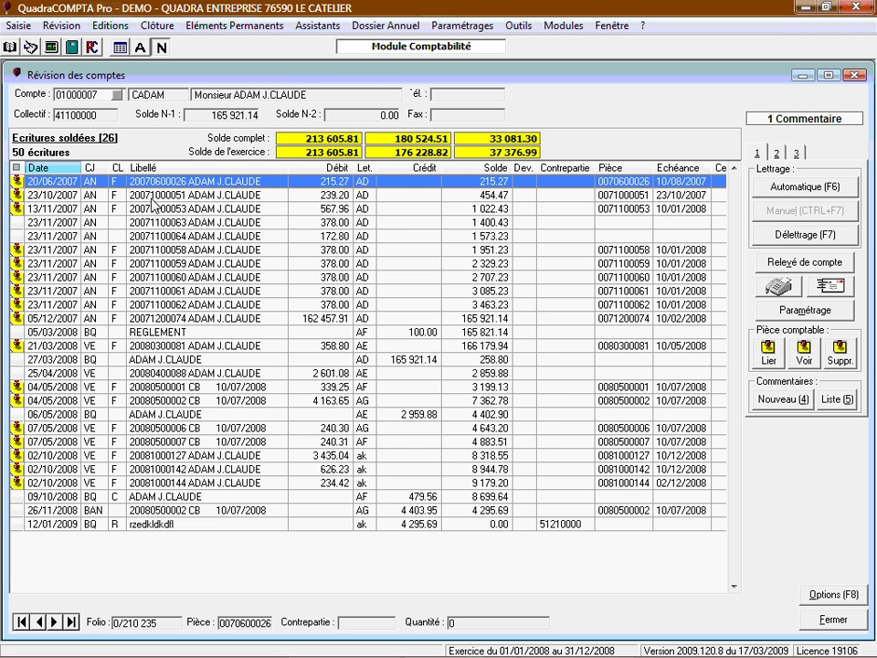
key("t")
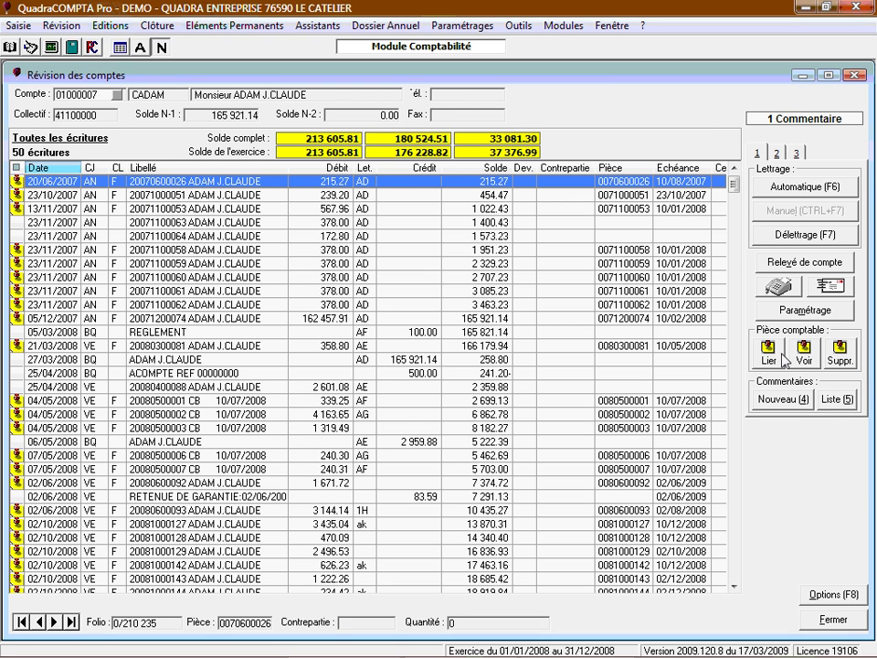
View the comments attached to the customer account, and preview a new e-mail with the account's PDF attached without sending it
left_click(832, 402)
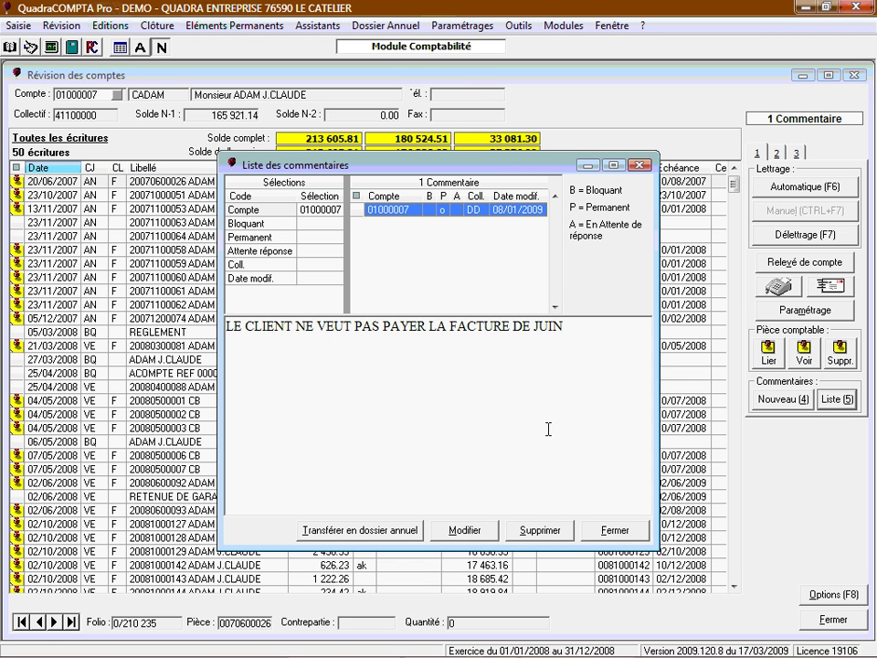
left_click(604, 529)
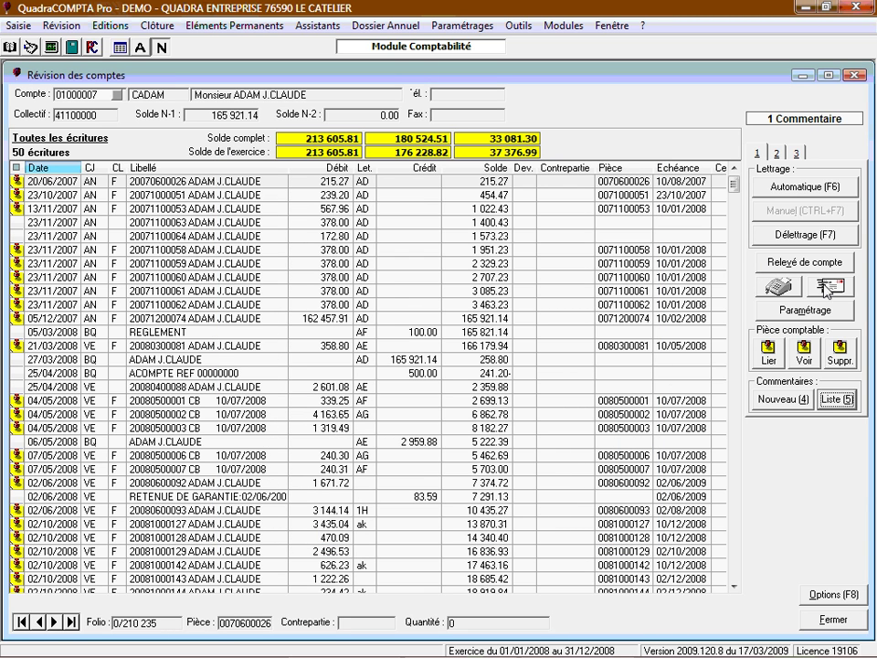
left_click(826, 287)
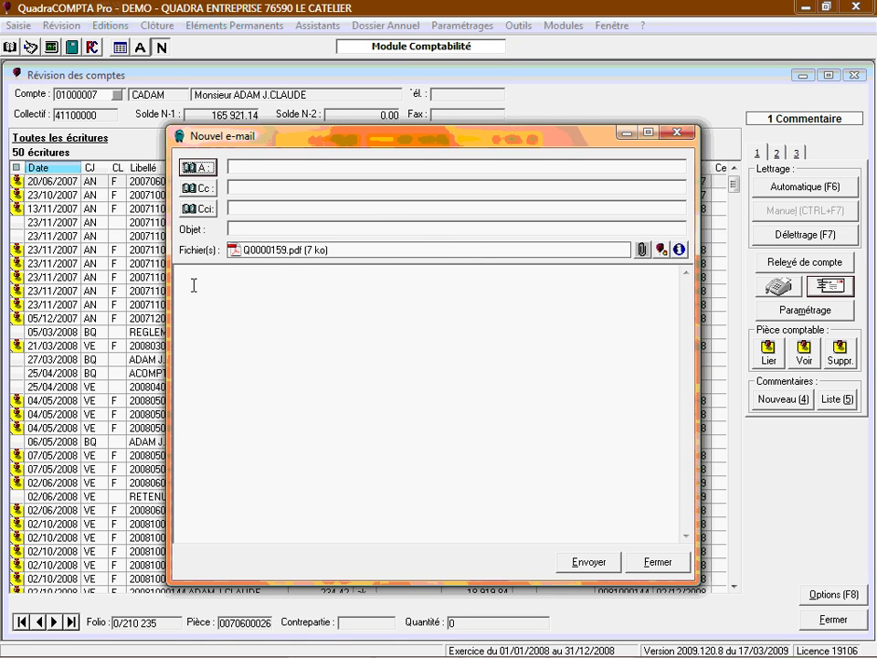
left_click(646, 564)
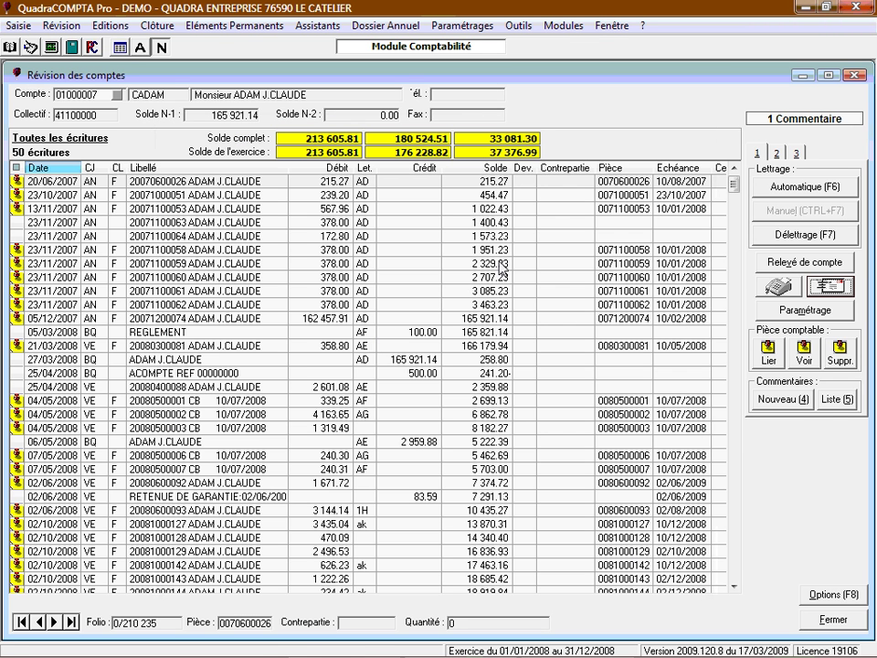
View the account's entries in Archive 2007, switch back to the Comptable situation and close the account review
left_click(777, 155)
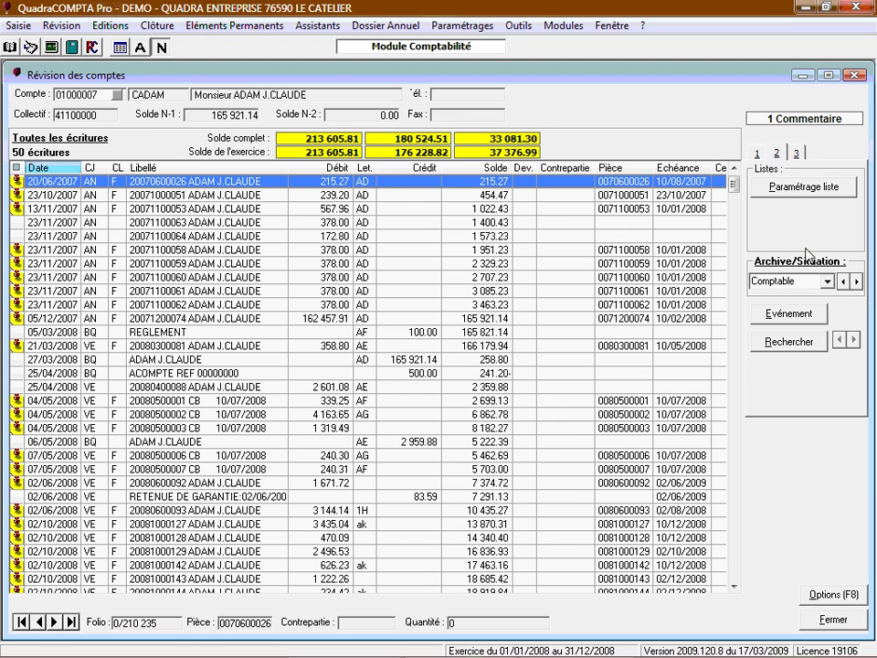
left_click(826, 283)
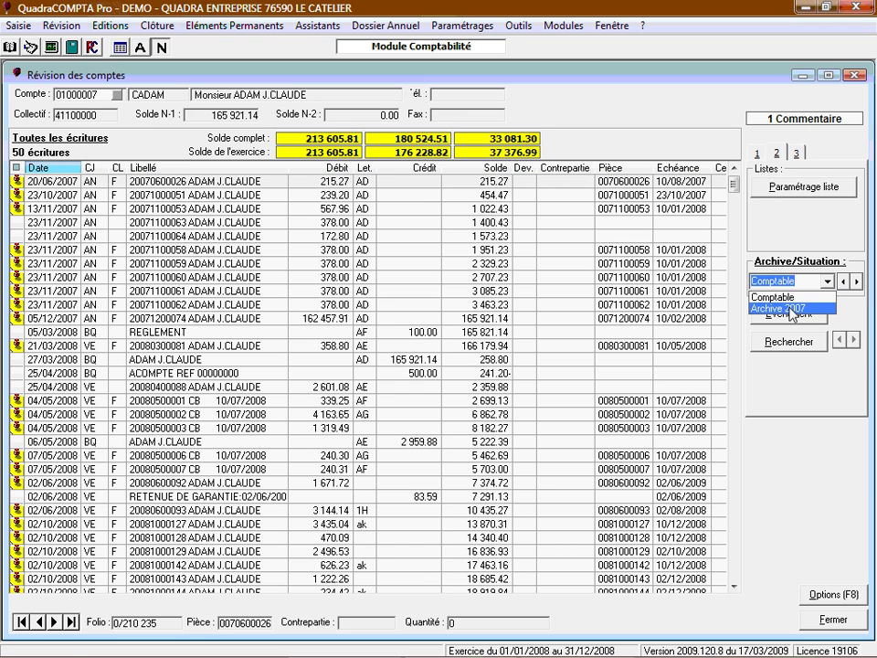
left_click(789, 309)
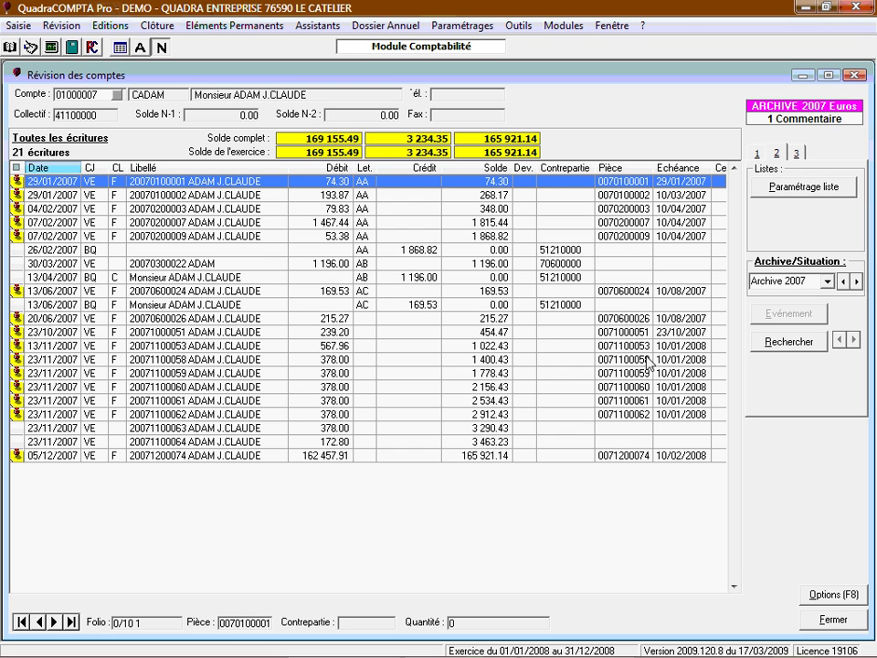
left_click(826, 285)
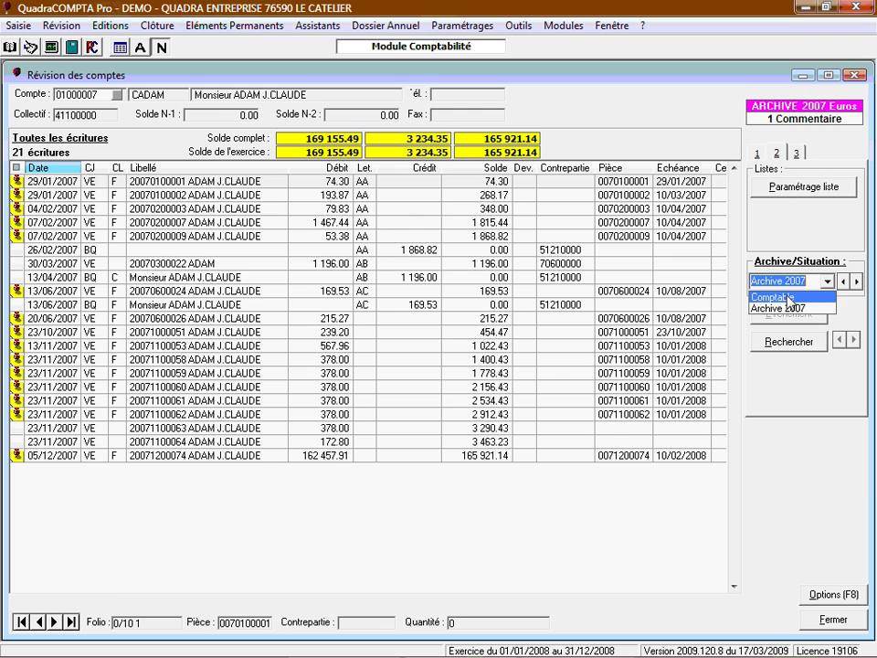
left_click(789, 297)
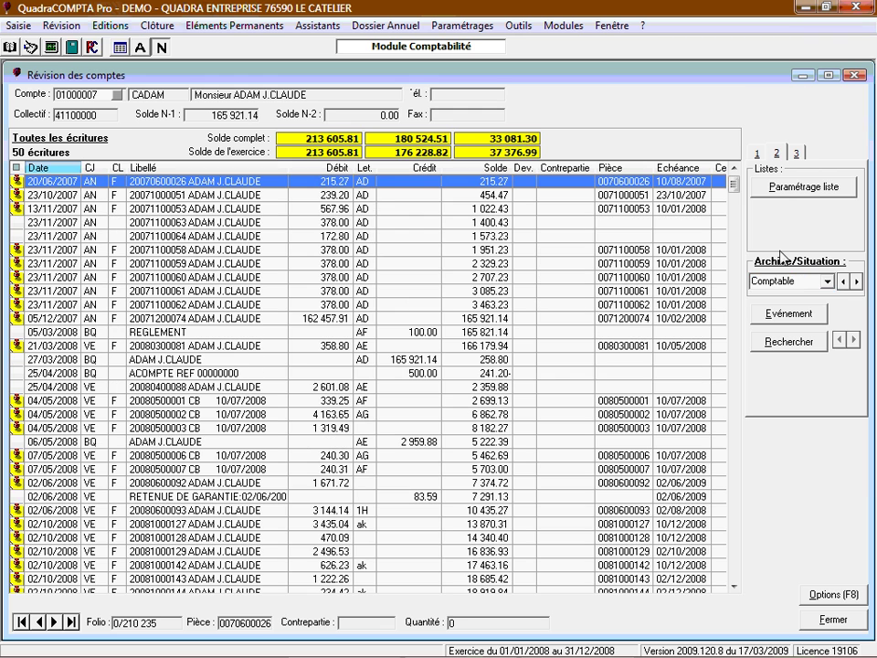
left_click(757, 156)
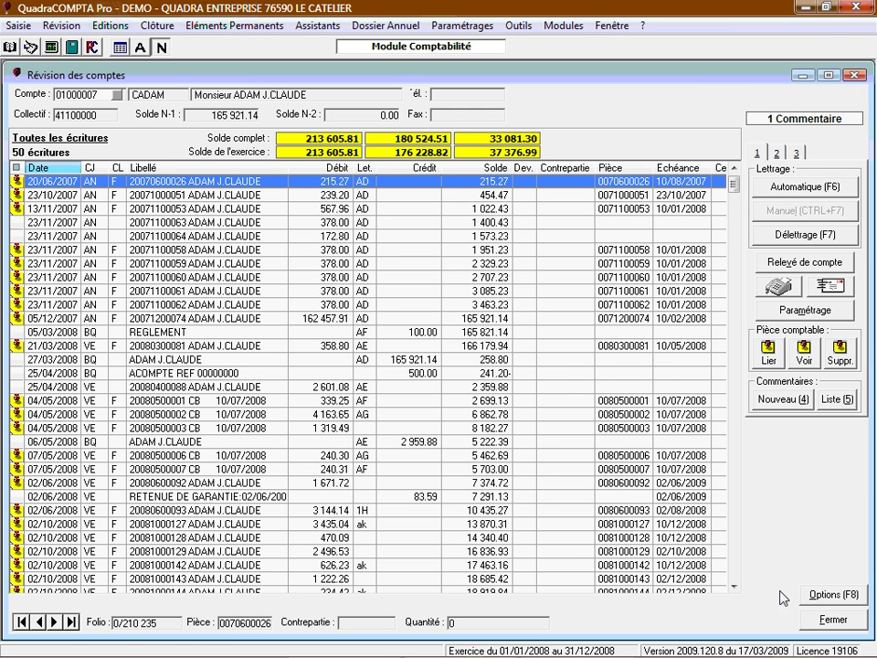
left_click(827, 619)
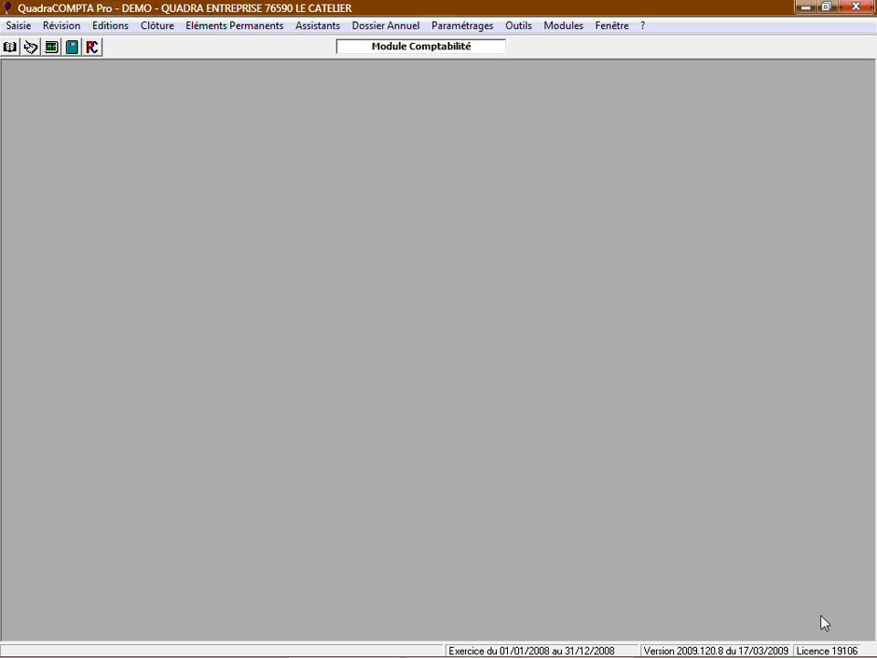
Open the bank reconciliation for journal BQ (BANQUE CAL), taking entries up to 0109
left_click(76, 30)
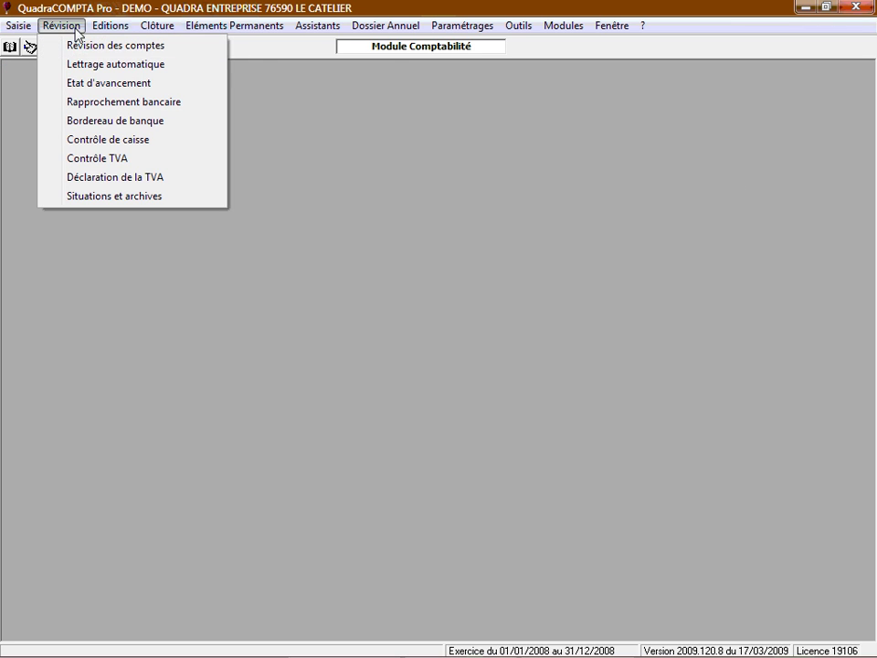
left_click(91, 103)
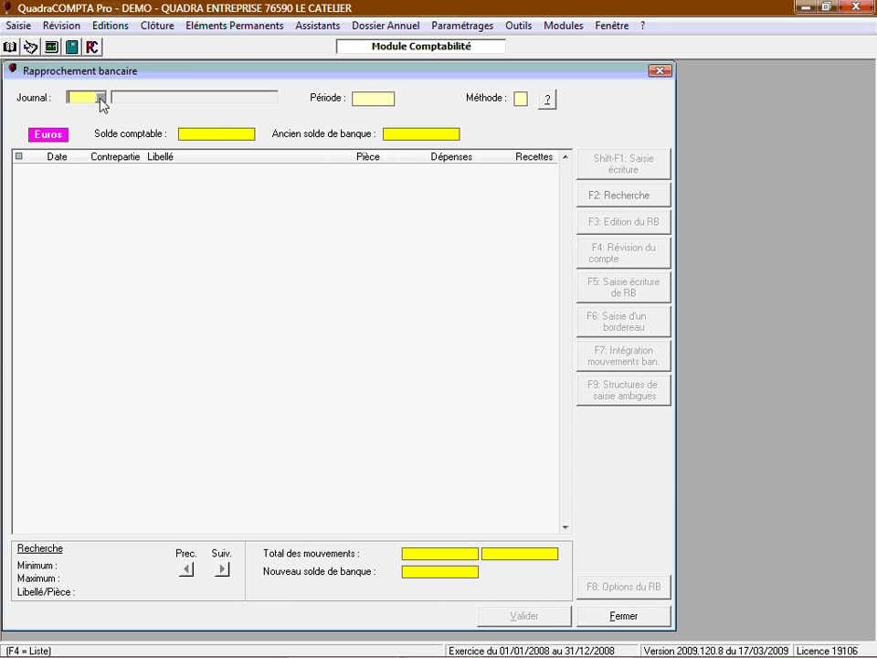
left_click(101, 98)
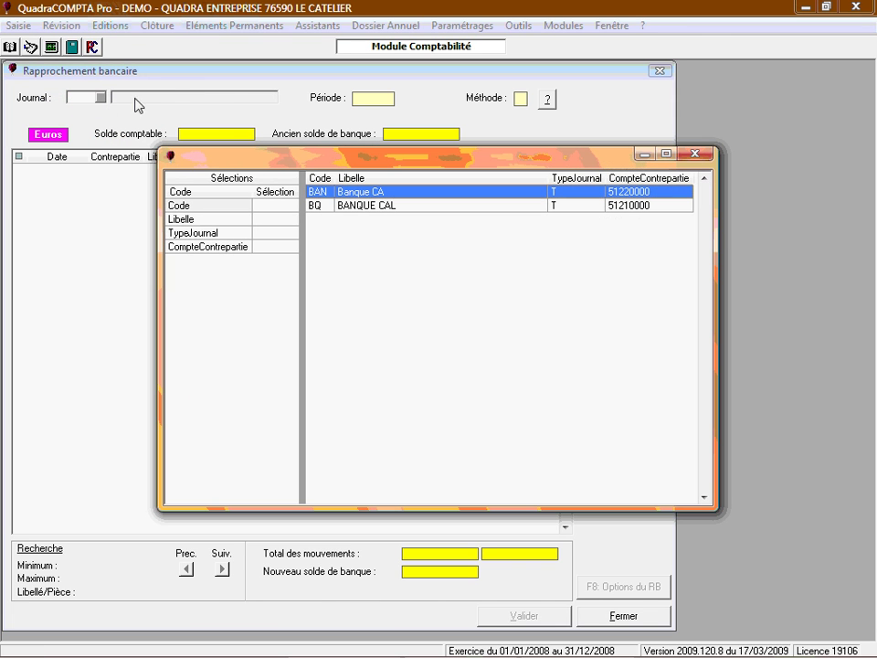
left_click(391, 207)
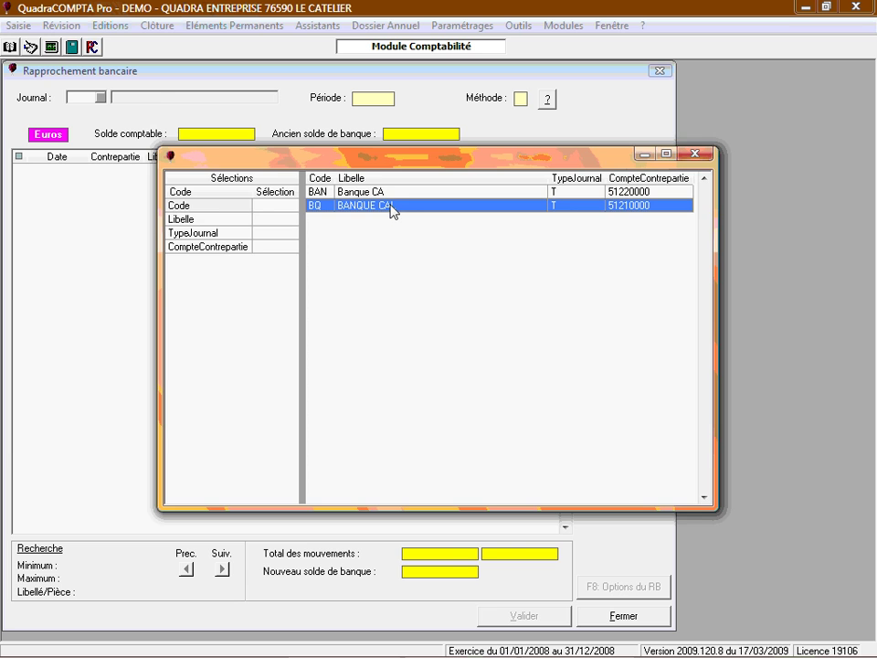
double_click(391, 206)
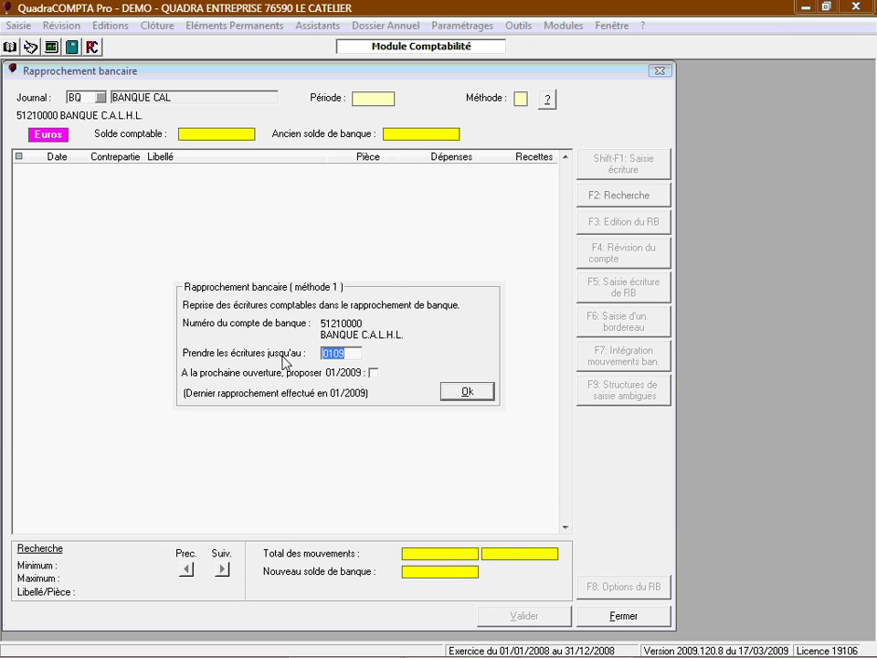
left_click(453, 391)
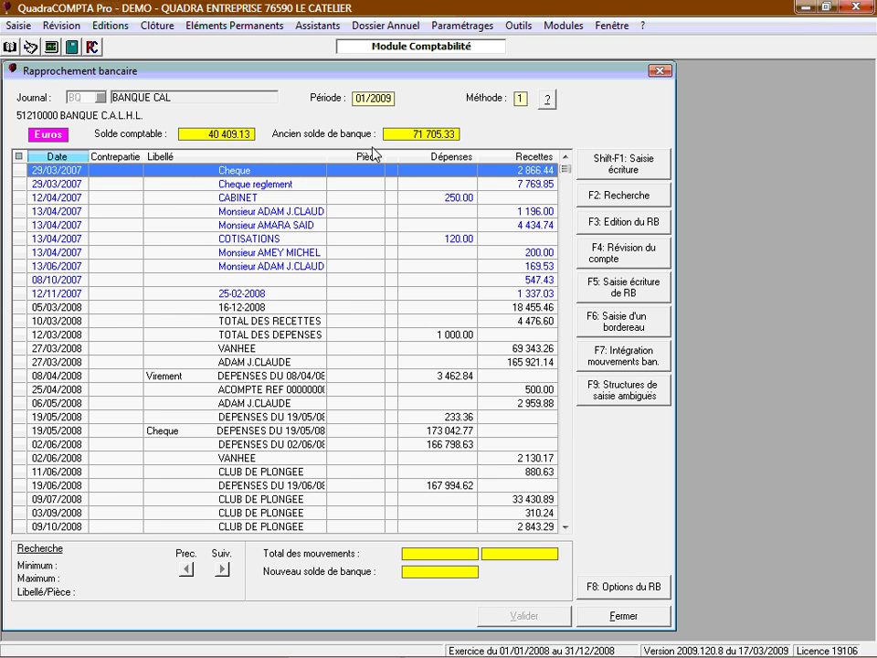
Tick the 2007 receipts of 7 769.85, 4 434.74, 200.00, 169.53, 547.43 and 1 337.03 in the bank reconciliation
key("Down")
key("plus")
key("Down")
key("Down")
key("Down")
key("plus")
key("Down")
key("Down")
key("plus")
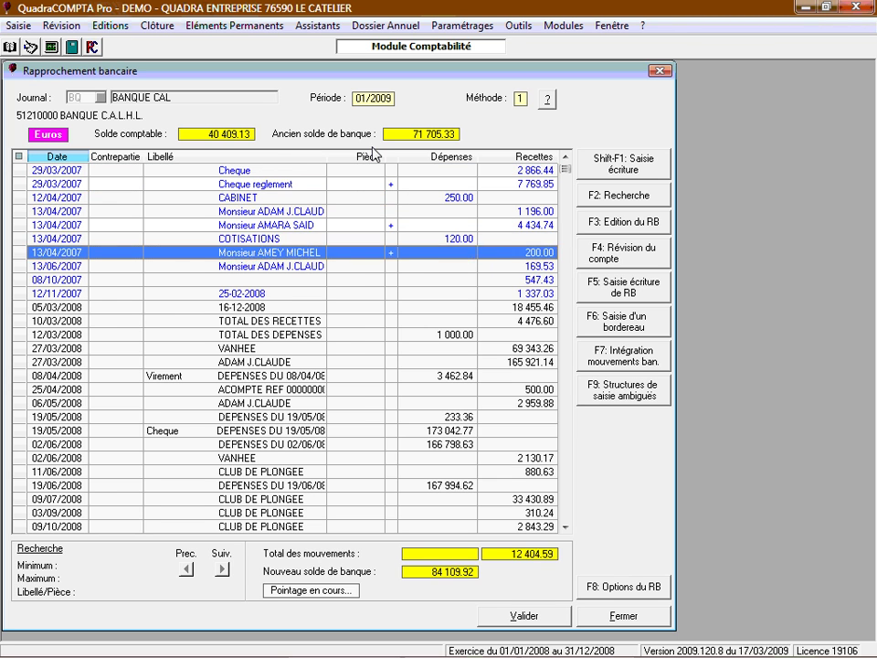
key("Down")
key("plus")
key("Down")
key("plus")
key("Down")
key("plus")
Tick the 2008 movements of 4 476.60, 69 343.26, 165 921.14, 3 462.84, 2 959.88 and 233.36 in the bank reconciliation
key("Down")
key("Down")
key("plus")
key("Down")
key("Down")
key("plus")
key("Down")
key("plus")
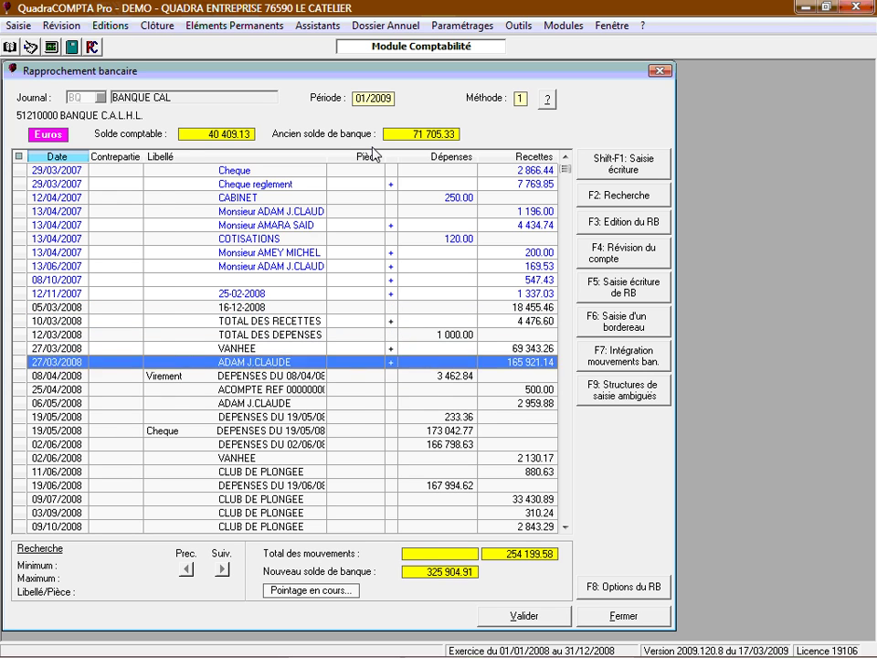
key("Down")
key("plus")
key("Down")
key("Down")
key("plus")
key("Down")
key("plus")
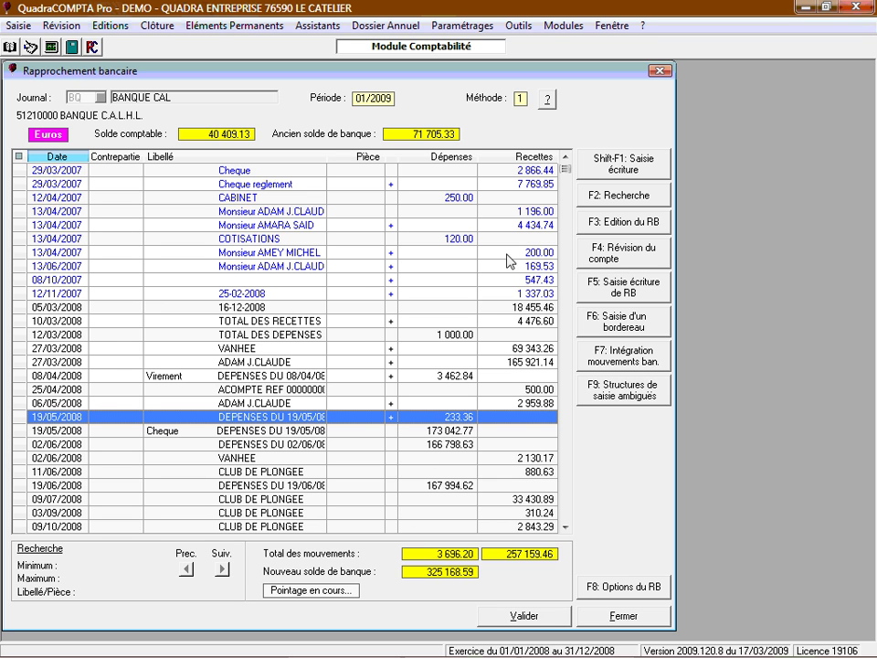
View the standard entry screen of journal BQ for 1/2009, return and close the bank reconciliation without saving the ticks in progress
left_click(604, 165)
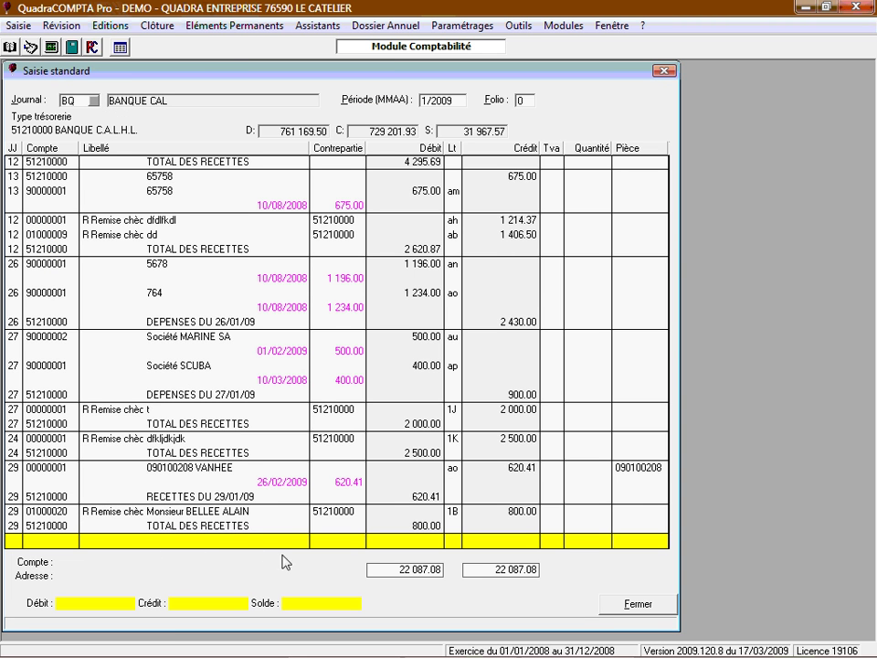
left_click(626, 608)
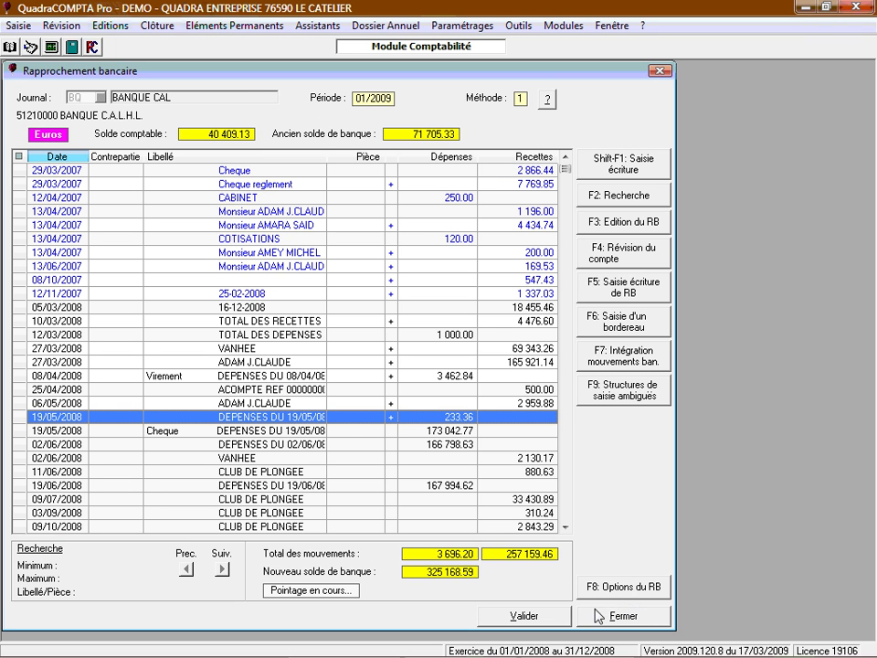
left_click(610, 618)
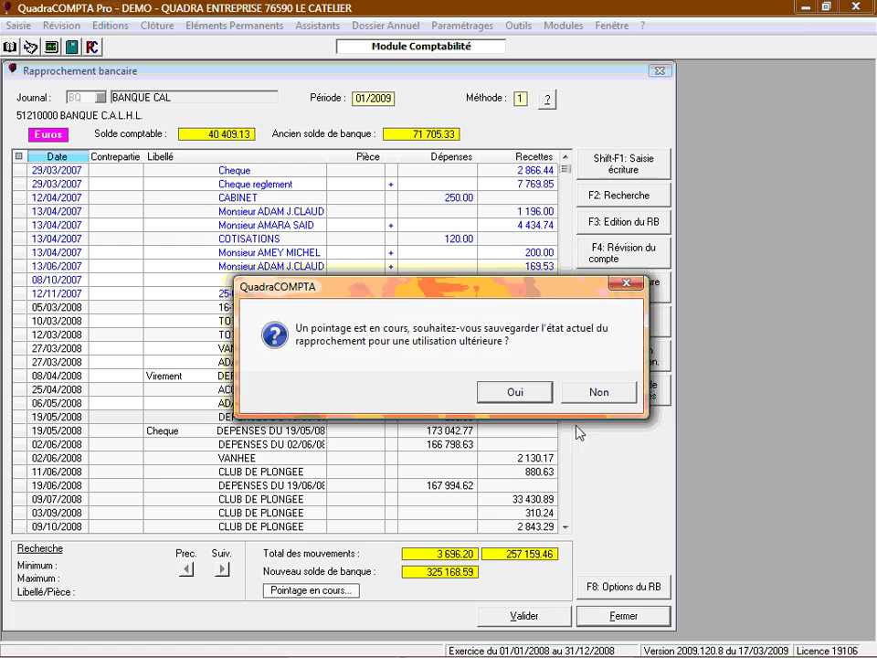
left_click(565, 388)
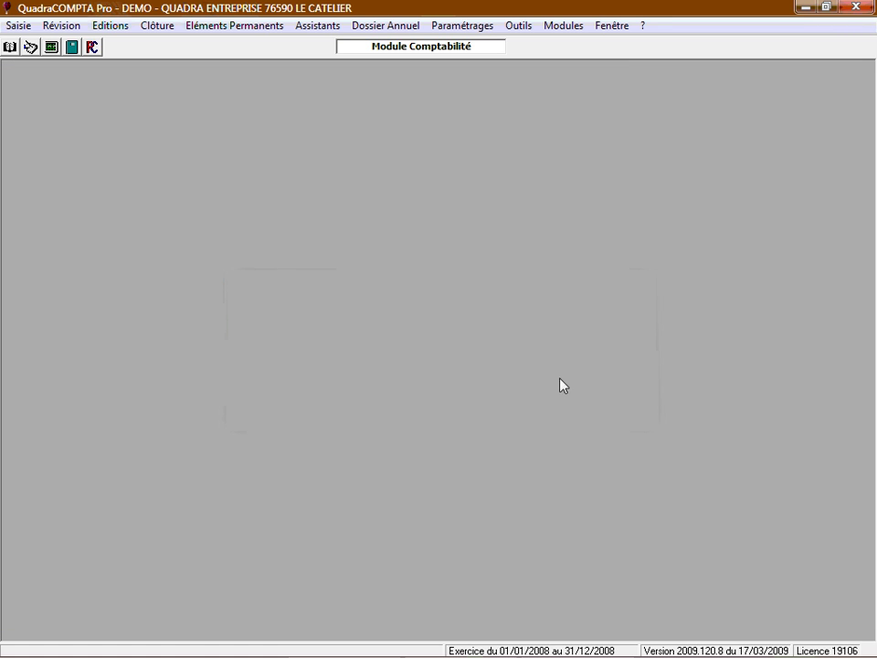
Run the complete general balance of the current fiscal year on screen and browse down to its grand total
left_click(103, 25)
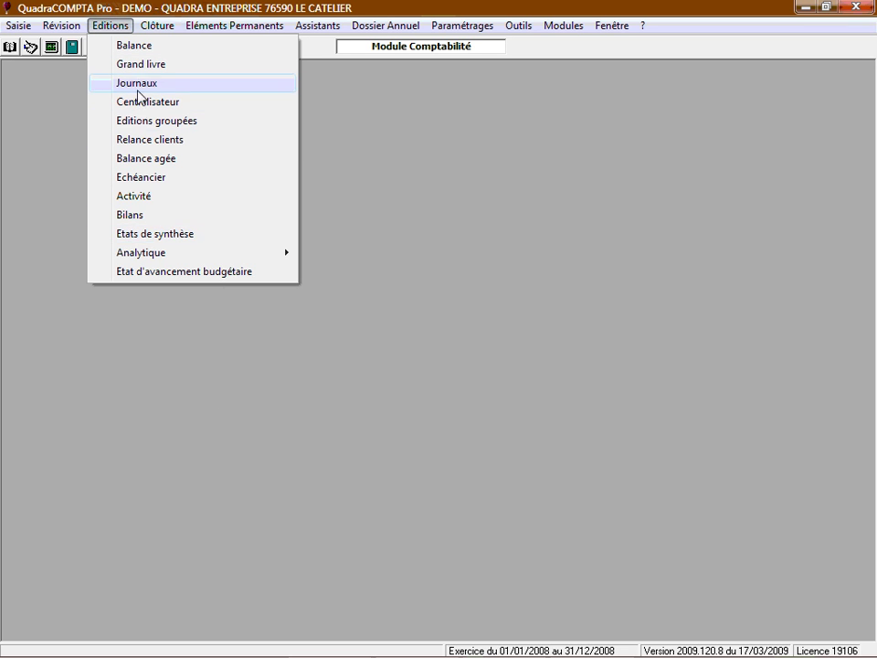
left_click(140, 50)
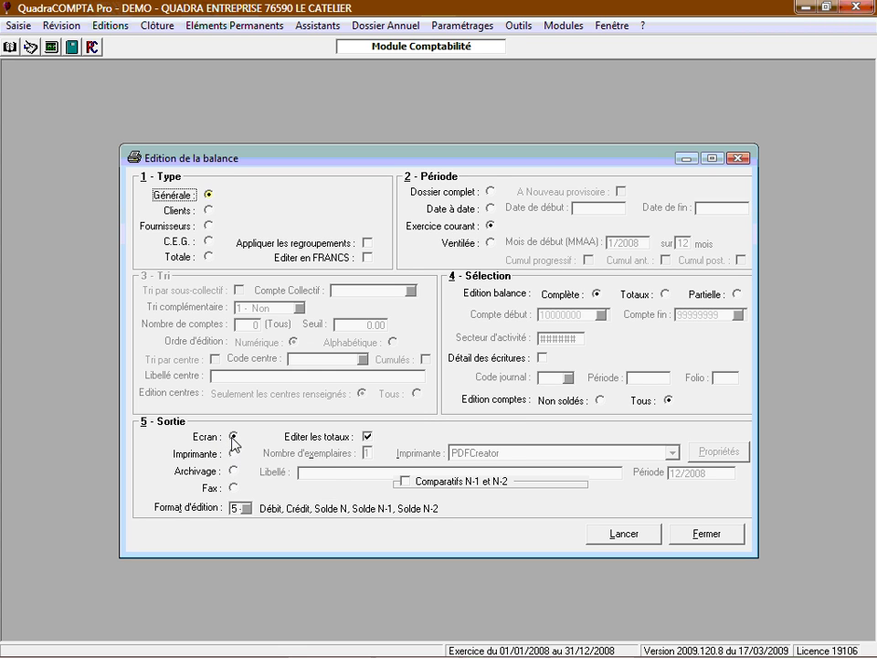
left_click(618, 535)
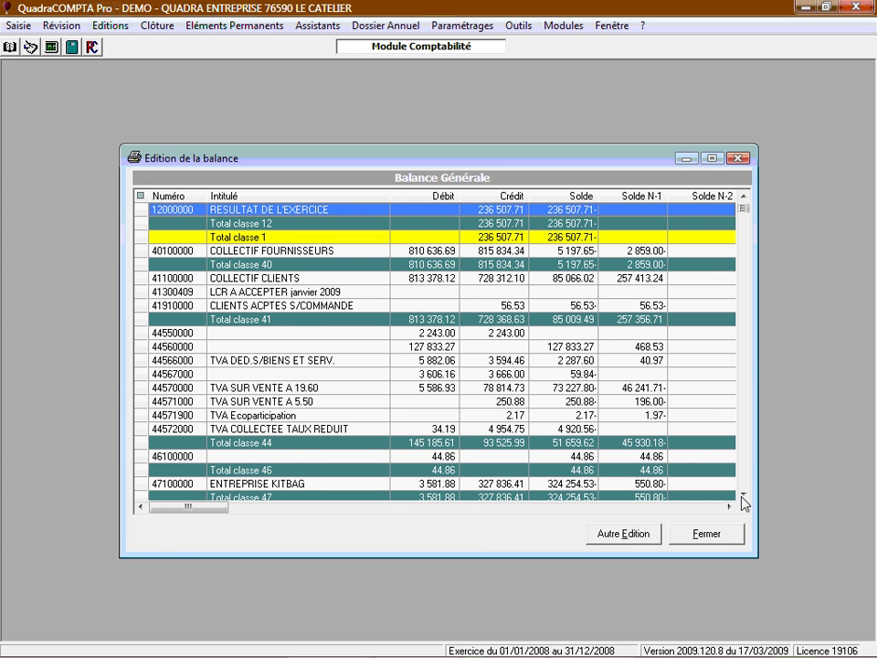
scroll(740, 495, "down", 10)
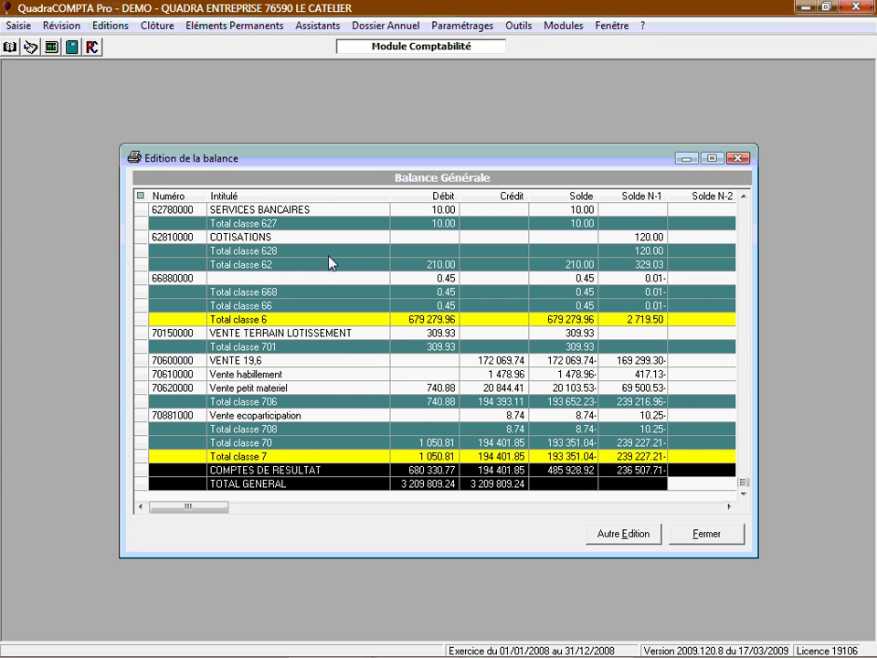
Drill down from the SERVICES BANCAIRES balance line to its account review and BAN journal entry, and return to the balance
double_click(316, 211)
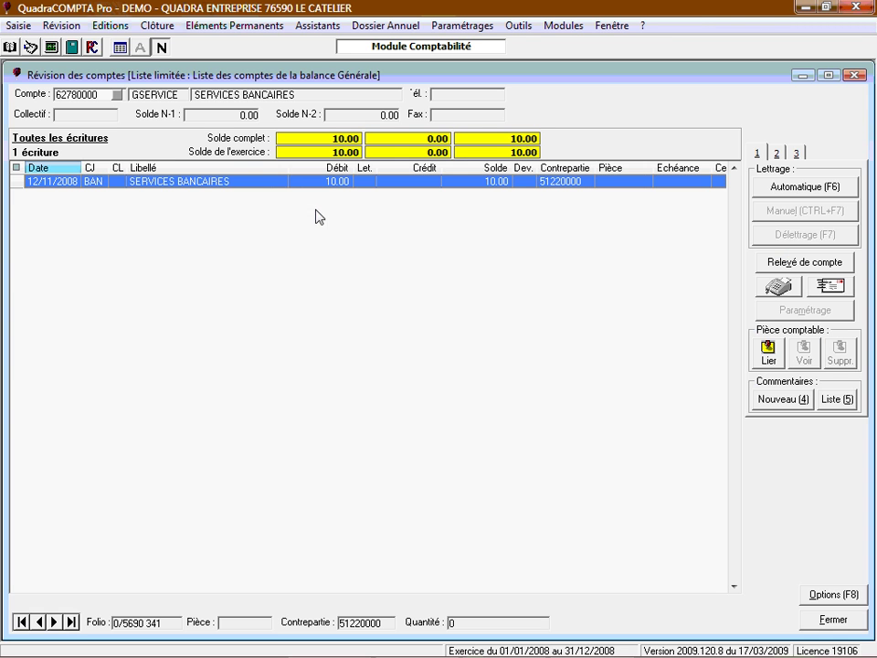
double_click(302, 182)
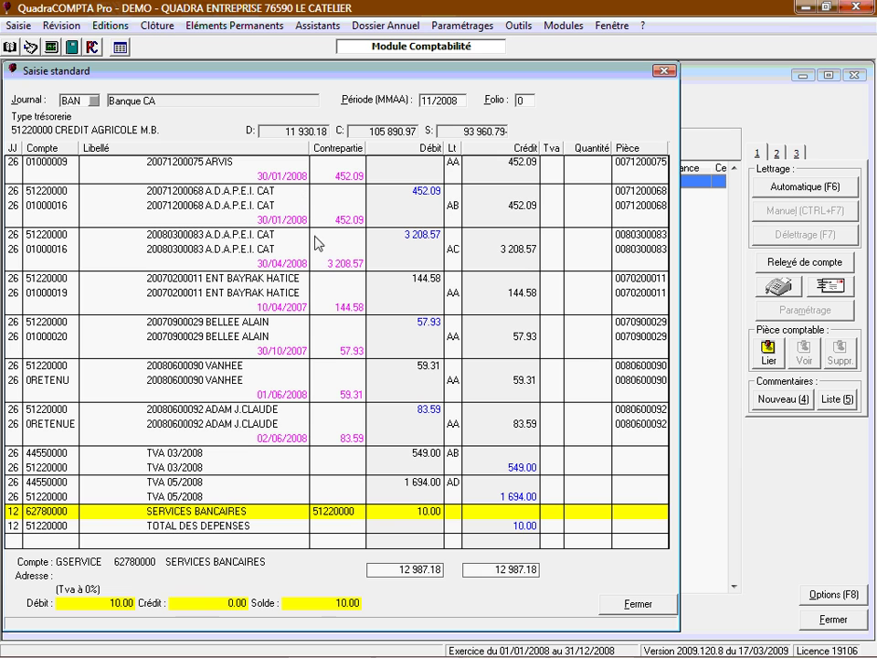
left_click(613, 606)
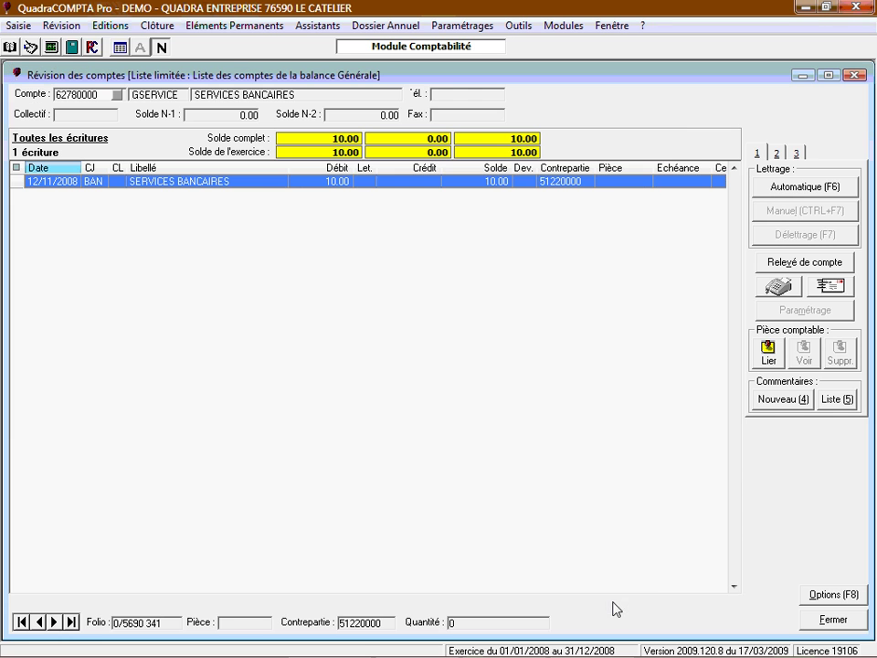
left_click(805, 618)
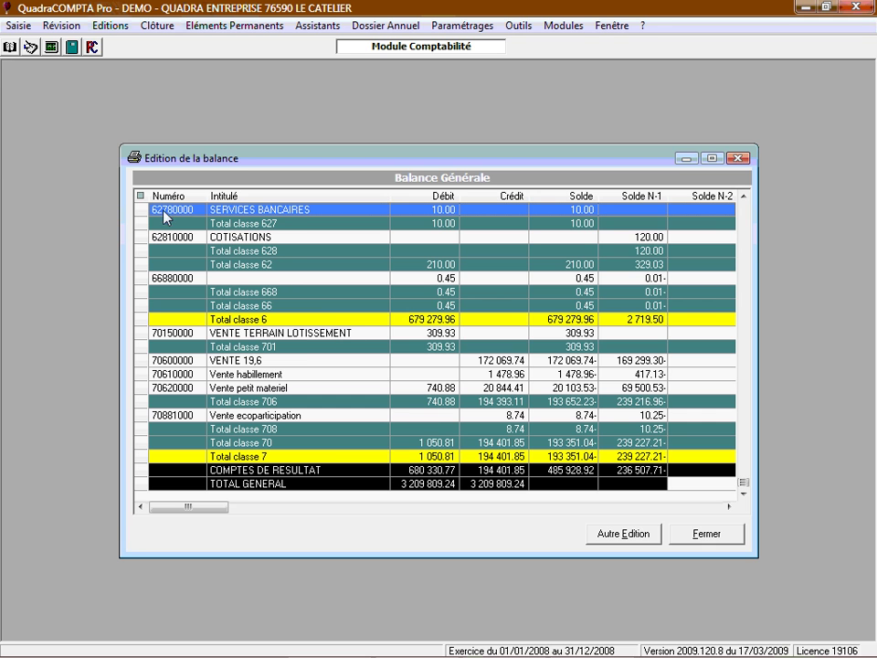
Export the general balance to a formatted Excel workbook, return to QuadraCOMPTA and close the balance
left_click(140, 195)
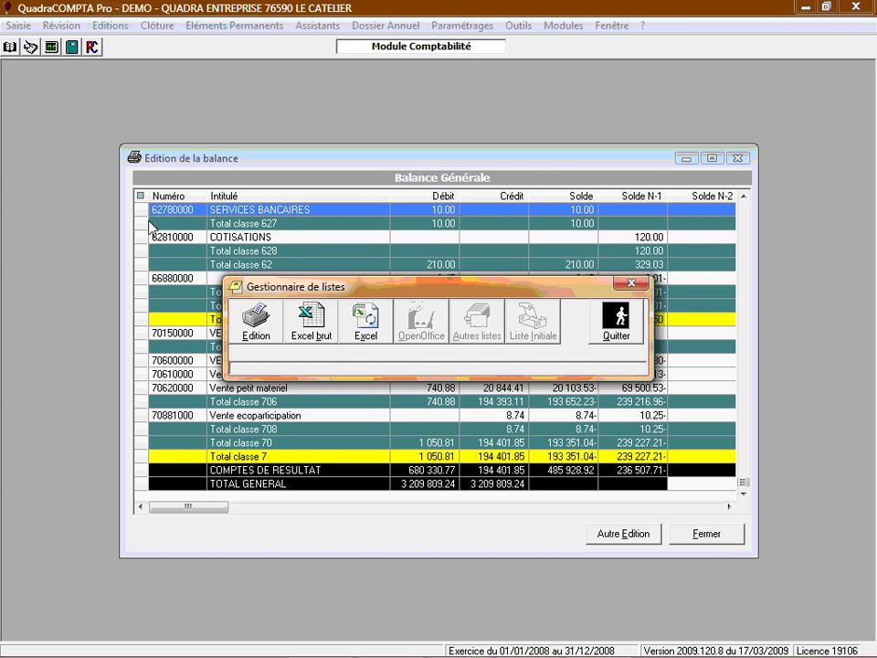
left_click(360, 329)
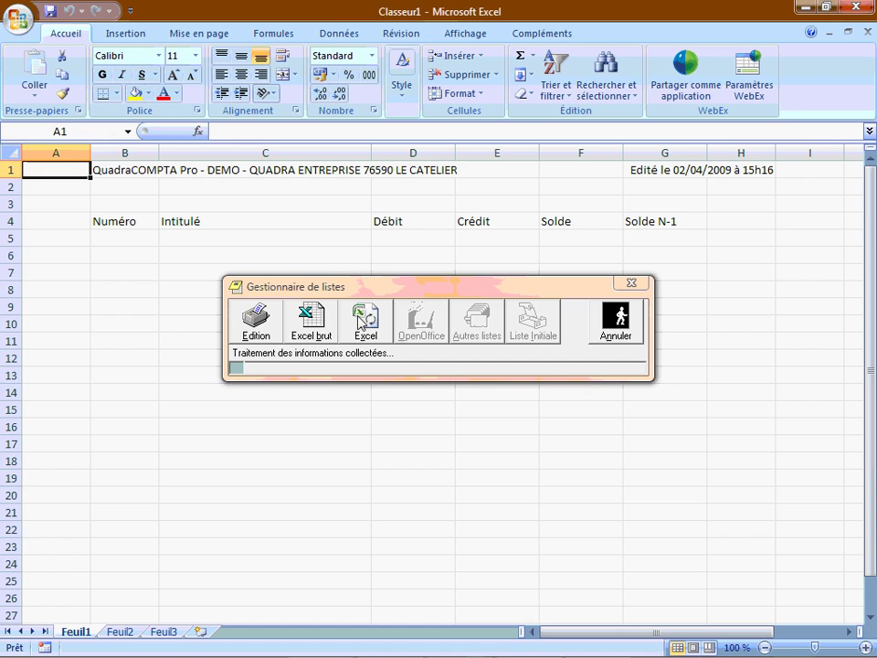
left_click_drag(423, 296, 447, 61)
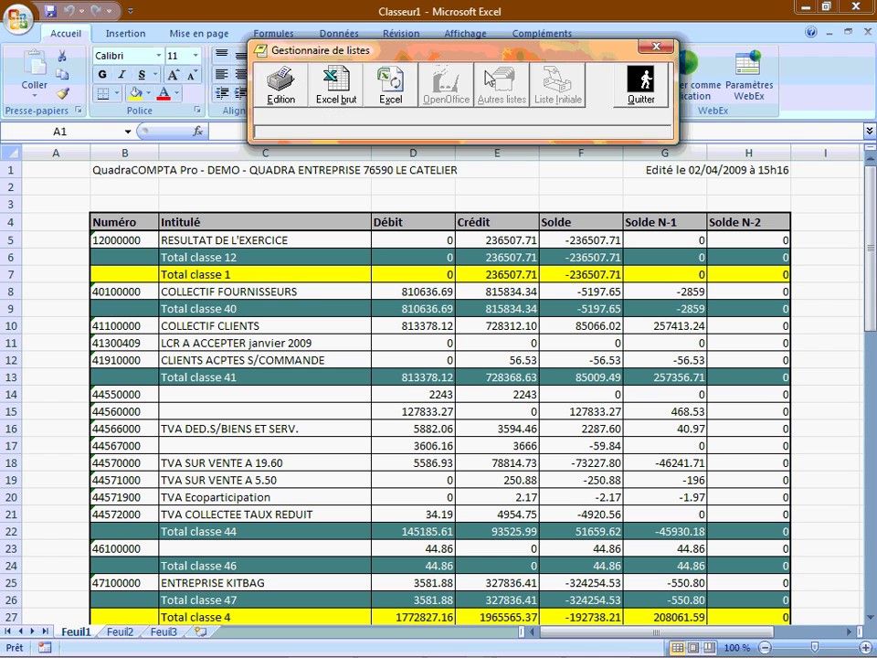
left_click(641, 92)
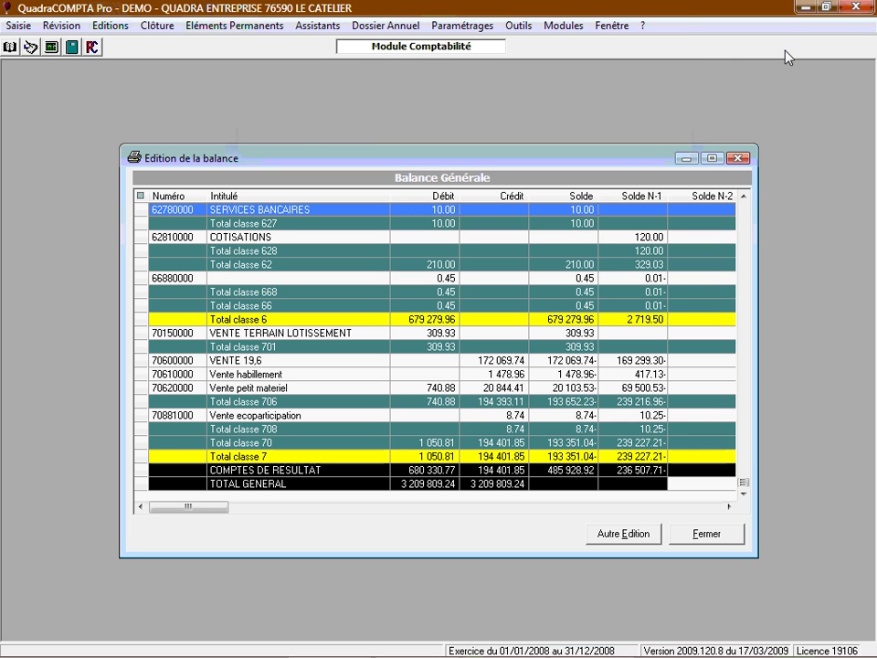
left_click(713, 534)
View the report settings for customer reminders (Relance clients) and the aged balance (Balance agée), closing each without running it
left_click(111, 27)
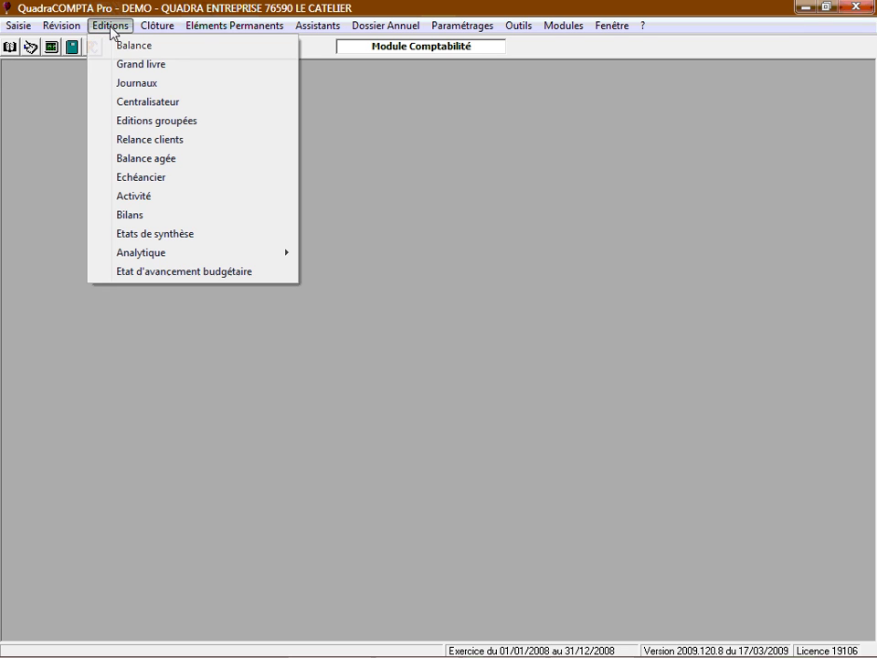
left_click(131, 142)
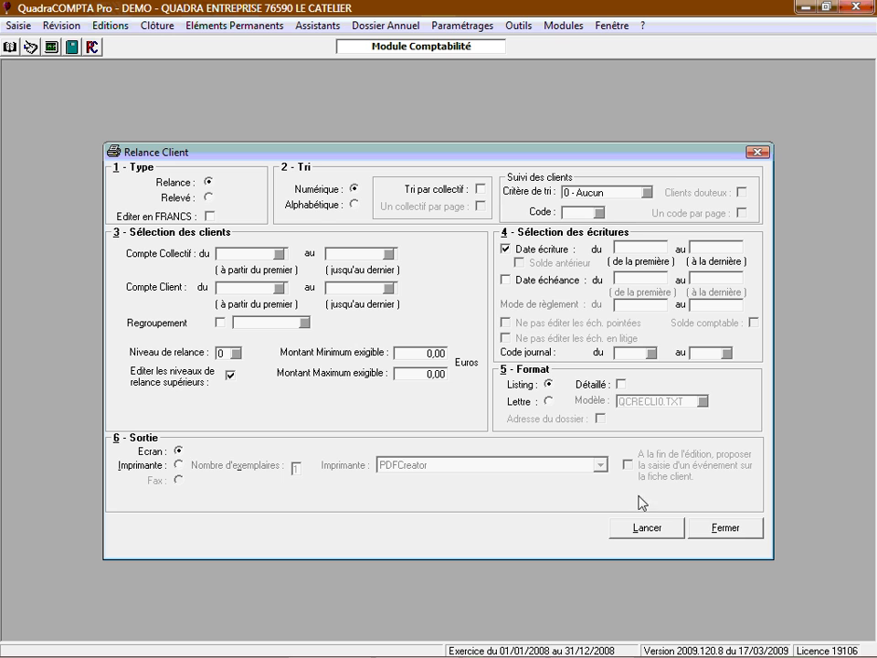
left_click(717, 527)
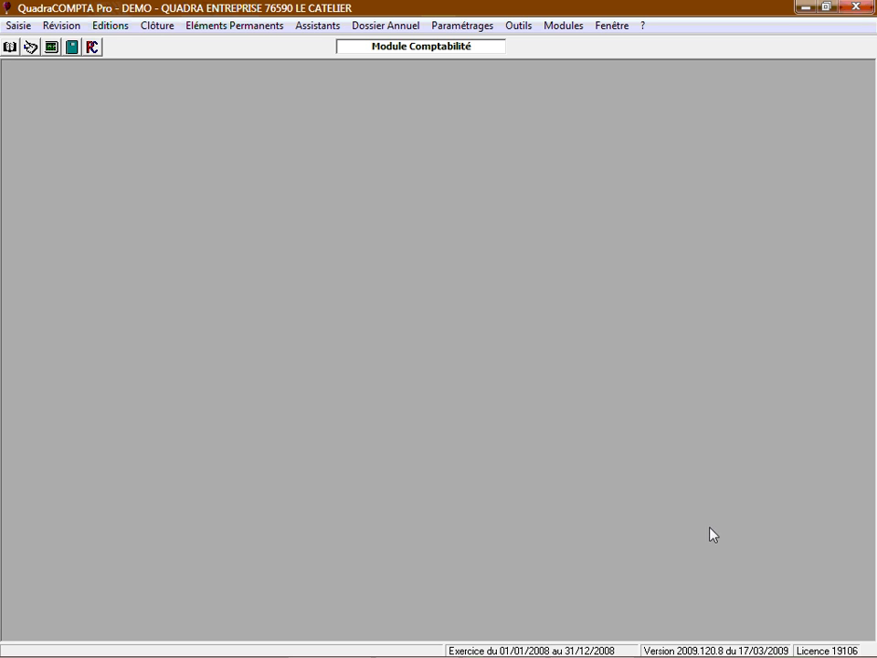
left_click(102, 27)
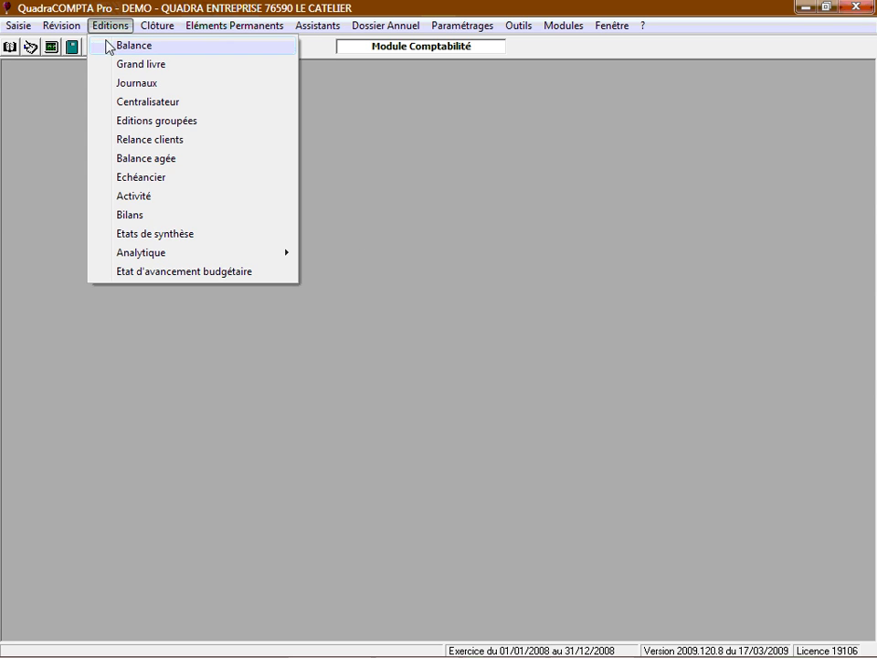
left_click(137, 159)
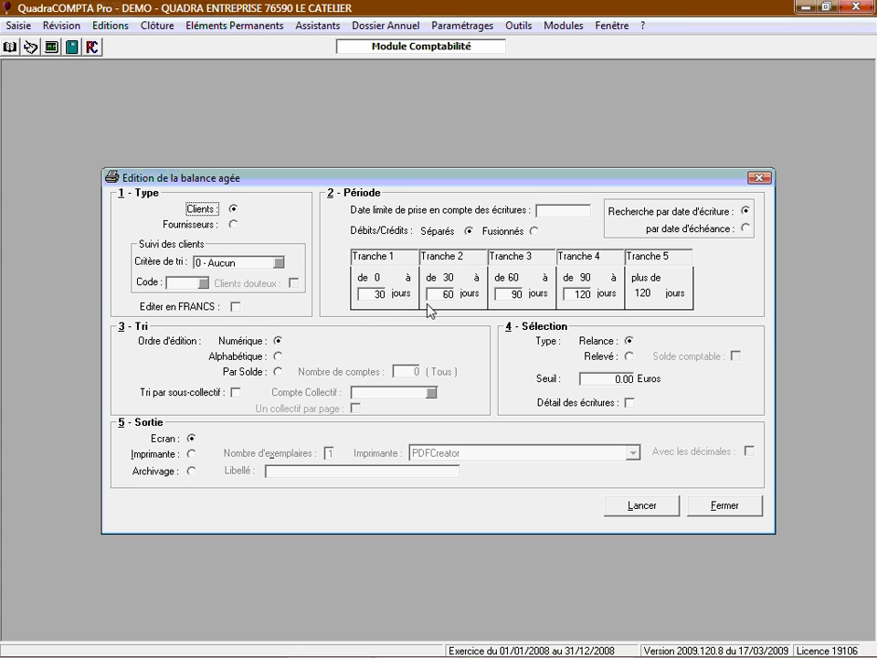
left_click(720, 508)
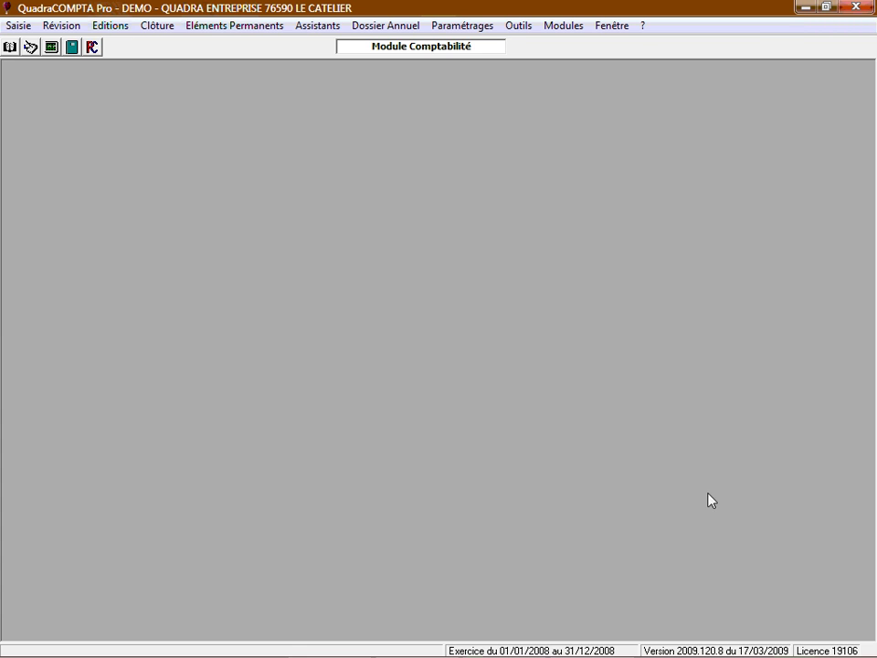
left_click(111, 31)
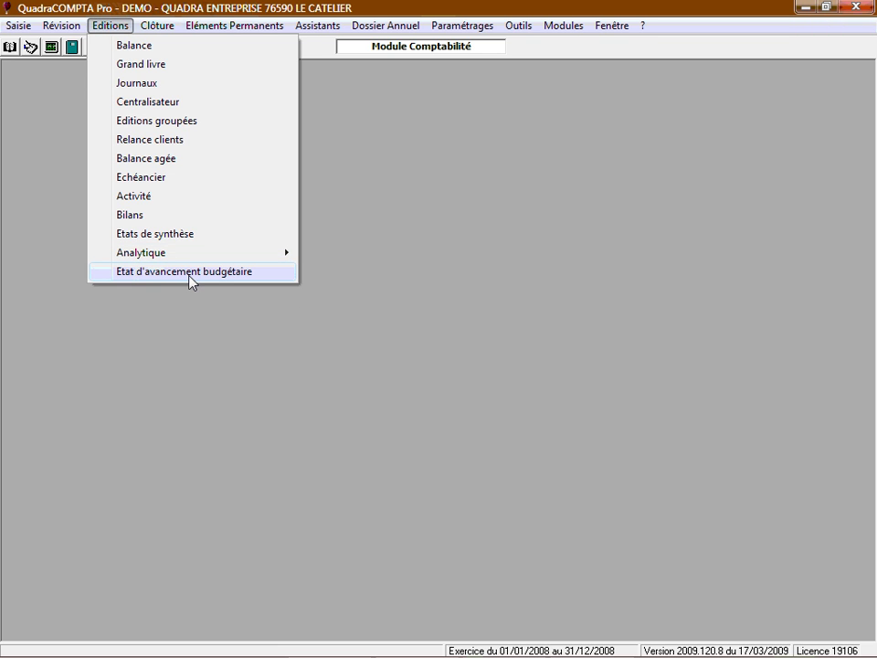
left_click(441, 190)
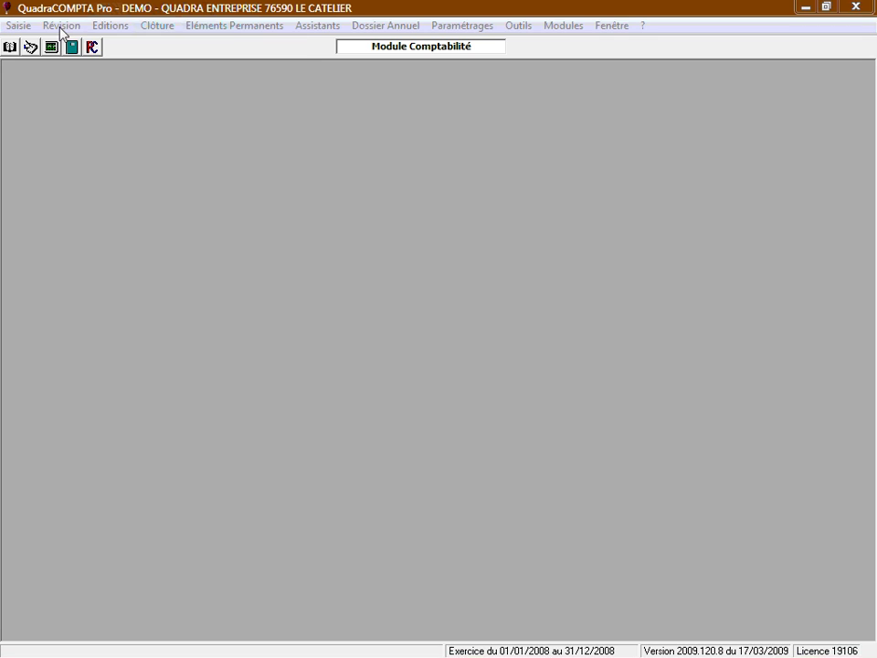
Start a new VAT declaration (Déclaration de la TVA) for the period 01/2009
left_click(61, 27)
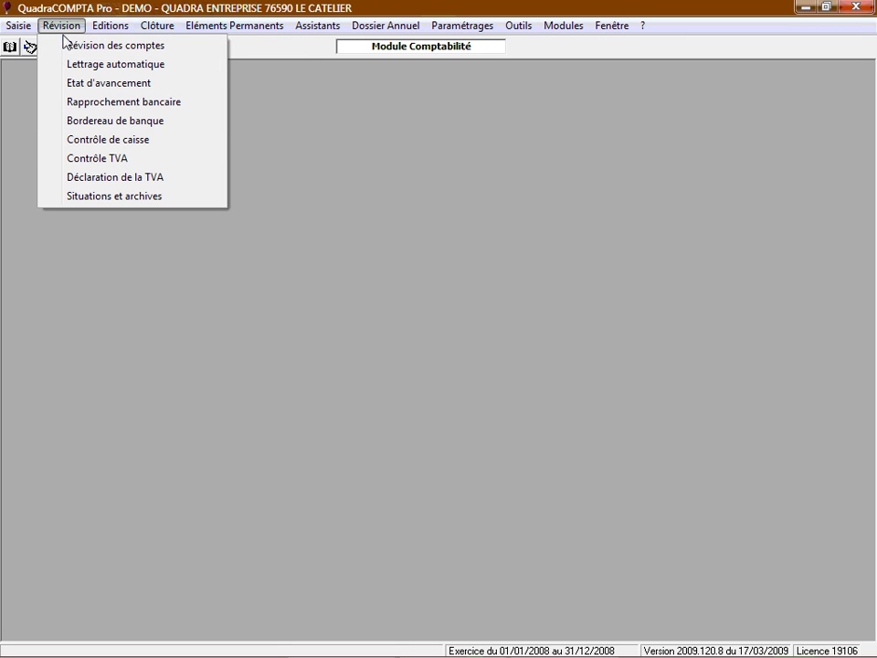
left_click(98, 180)
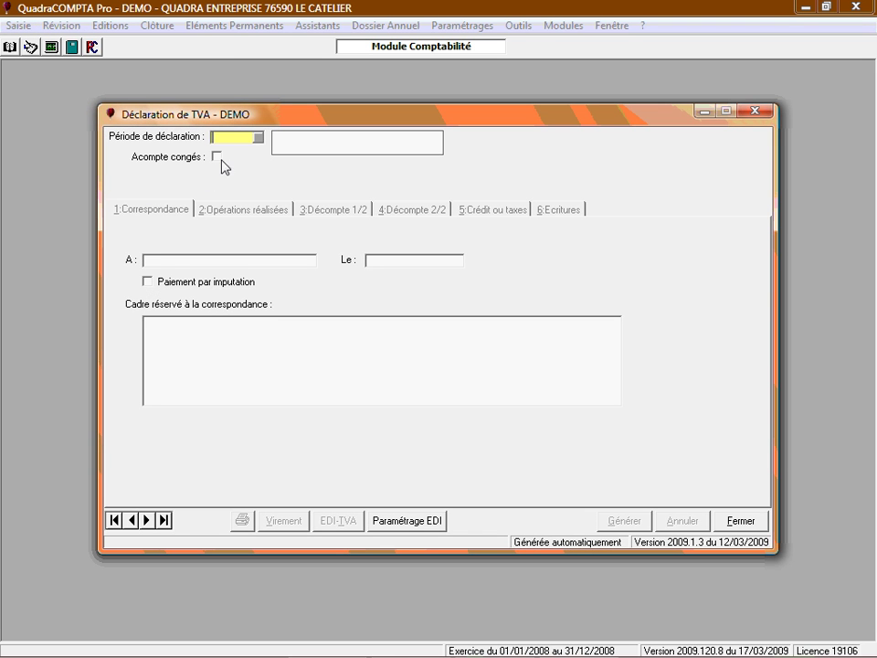
left_click(259, 140)
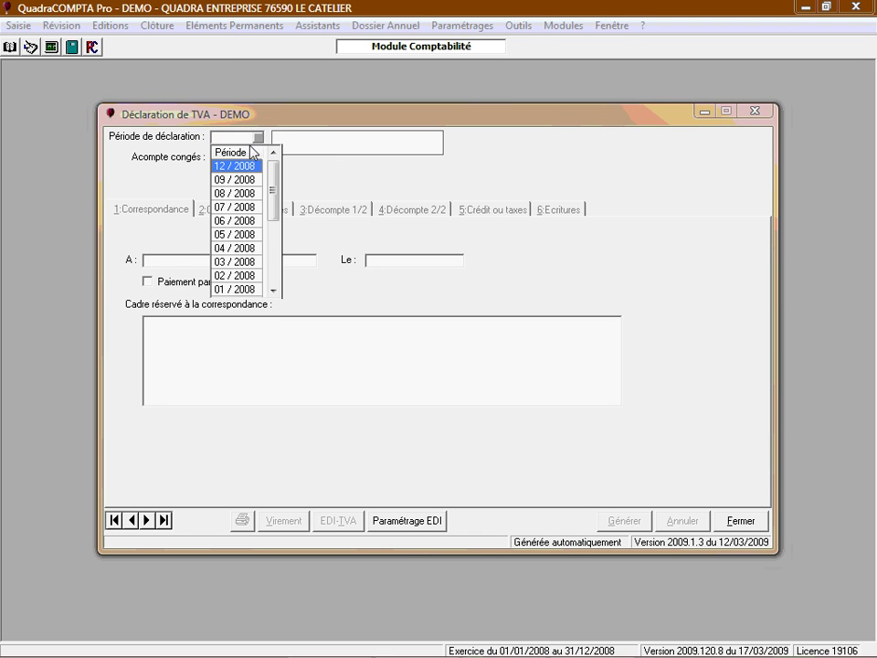
left_click(238, 137)
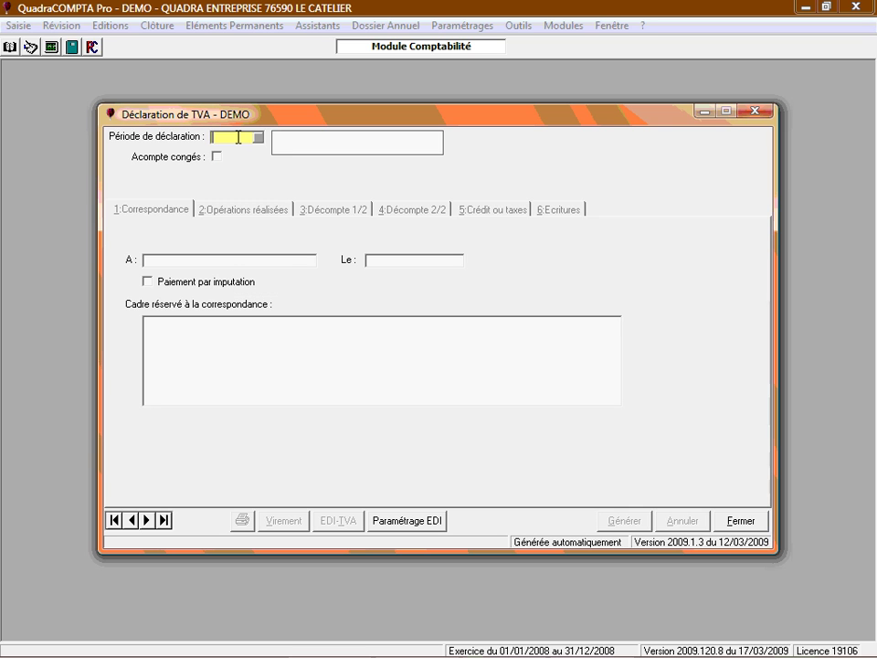
type("01")
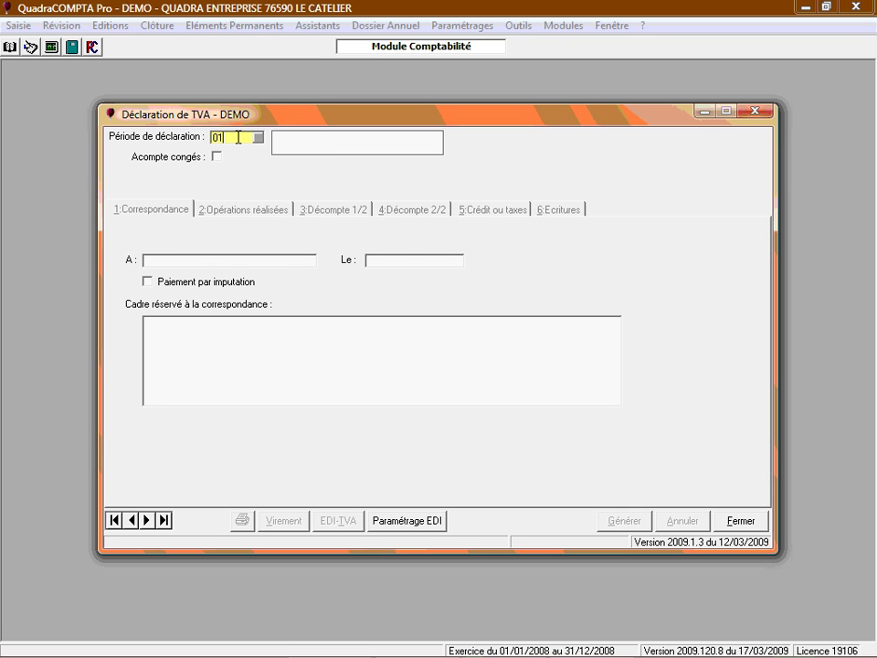
type("09")
key("Return")
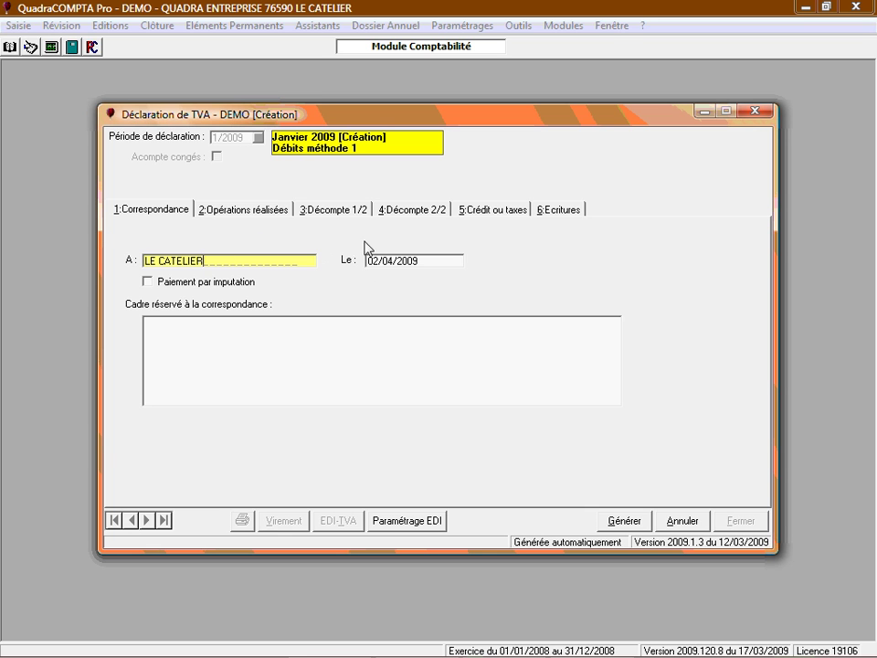
Review the declaration's operations, VAT computation and credit sections, and view refund form 3519 without saving it
left_click(250, 212)
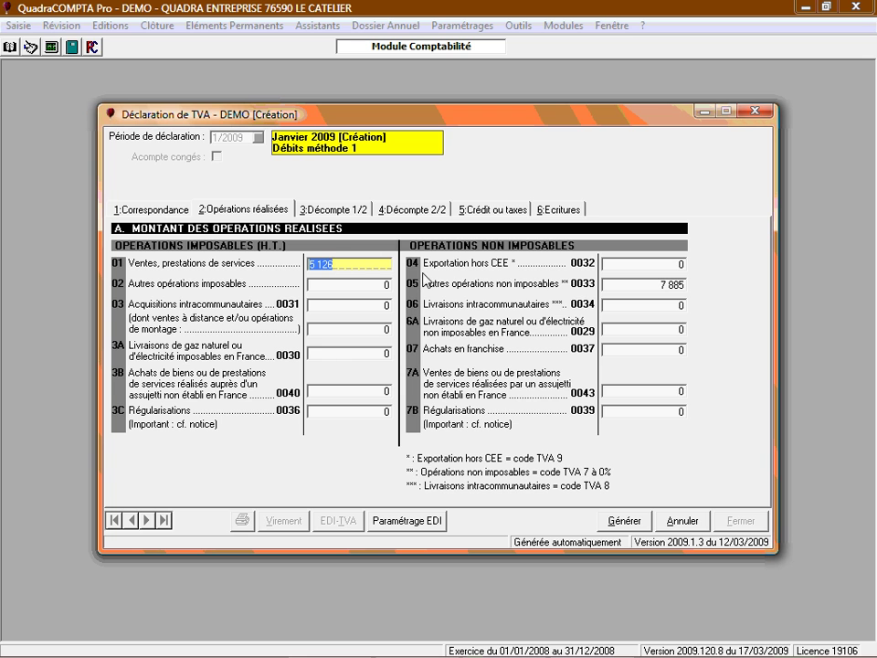
left_click(351, 210)
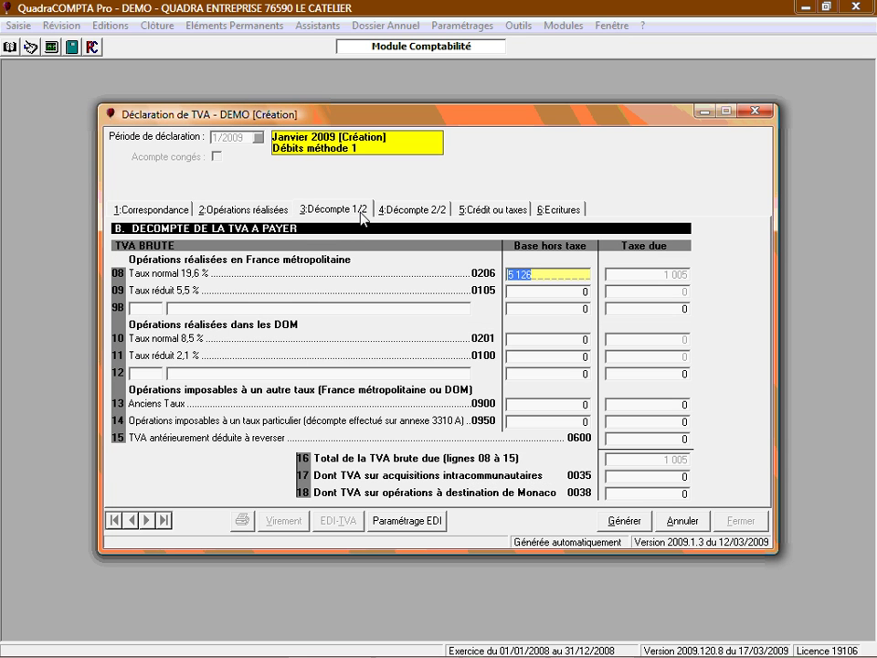
left_click(425, 212)
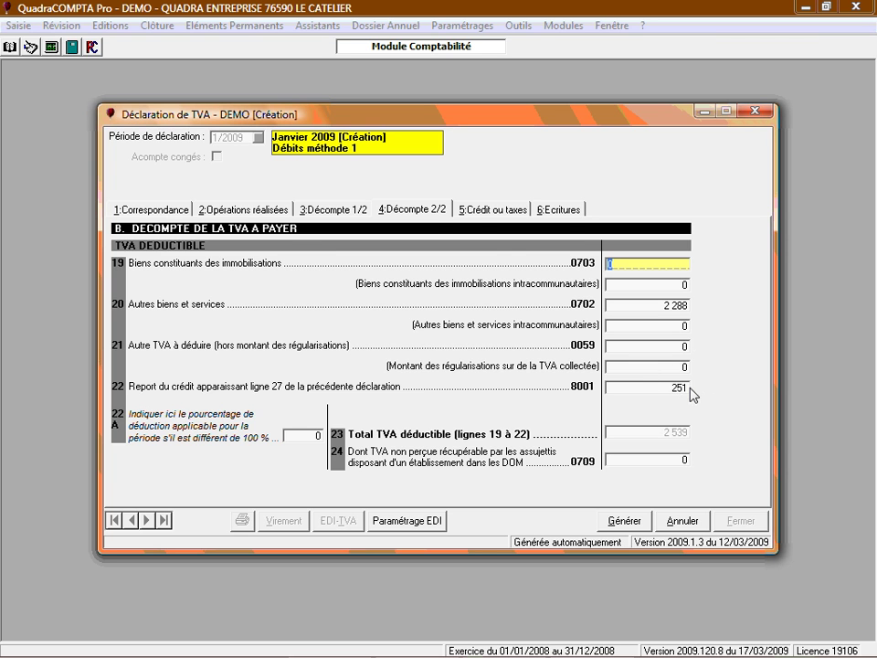
left_click(521, 209)
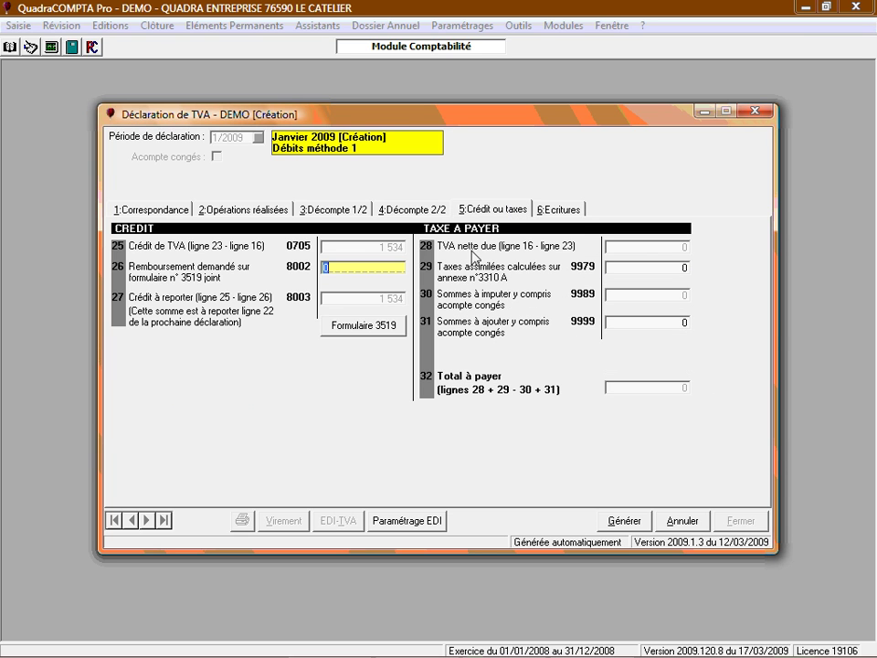
left_click(370, 327)
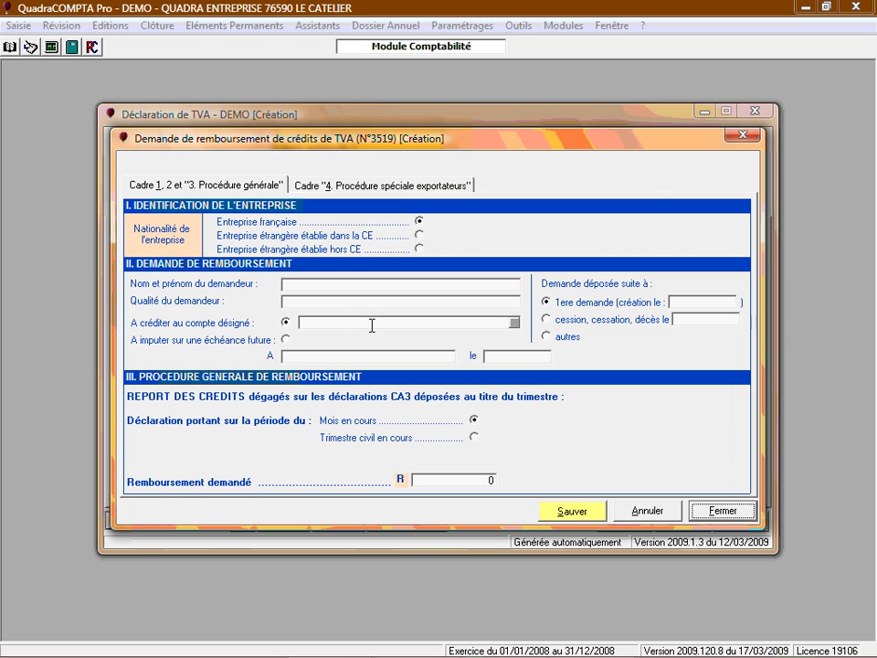
left_click(720, 511)
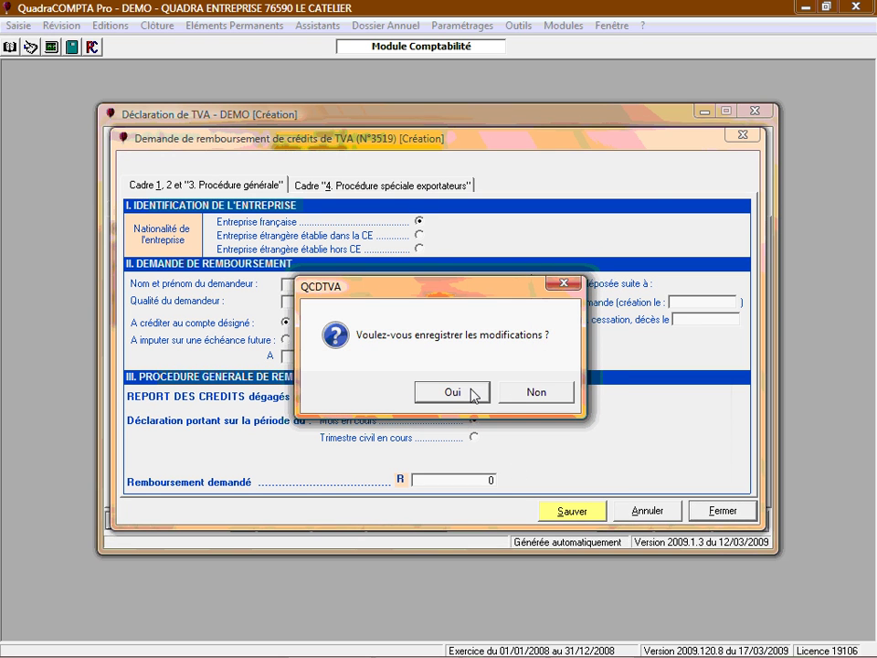
left_click(525, 395)
Check the automatic entry settings and generate the January 2009 VAT declaration, accepting its creation
left_click(557, 211)
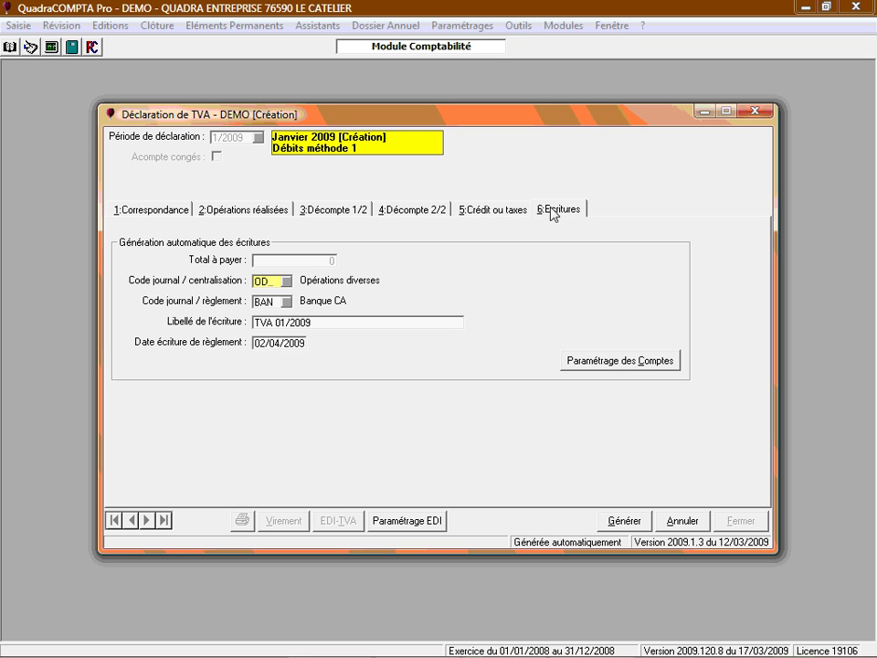
left_click(614, 523)
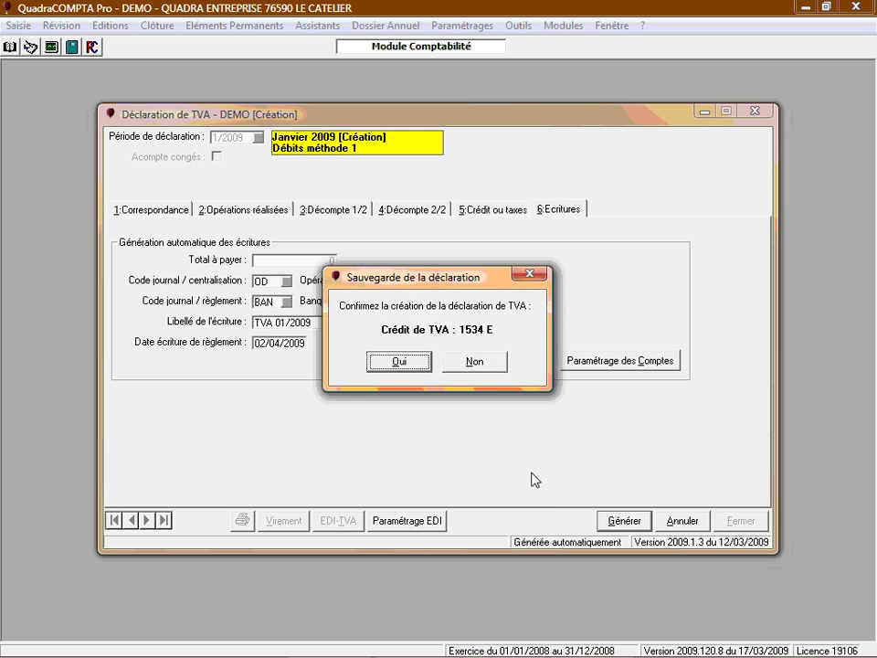
left_click(399, 364)
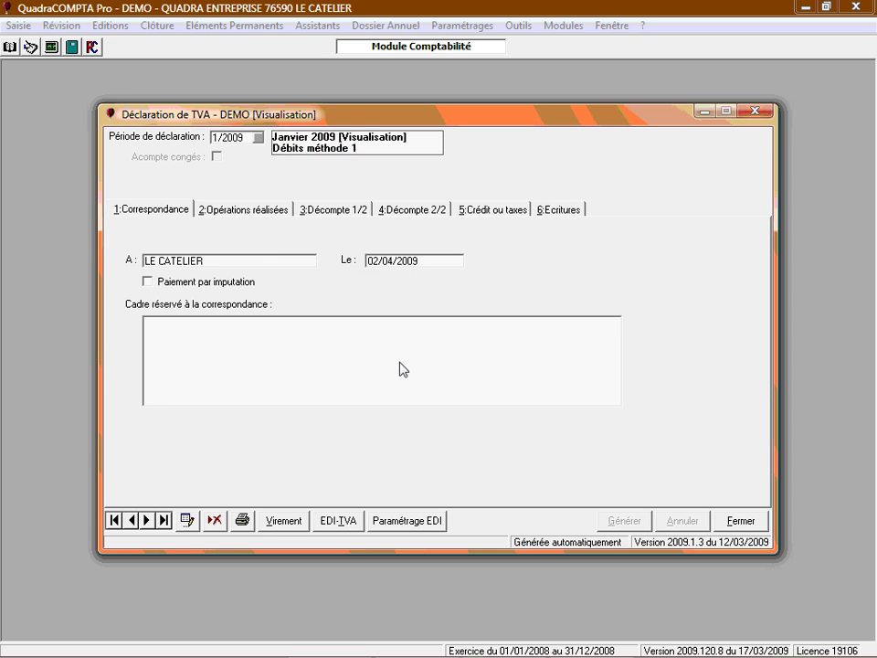
Output one copy of the VAT declaration through PDFCreator, view the CA3 form in Acrobat, and return to close the declaration
left_click(242, 519)
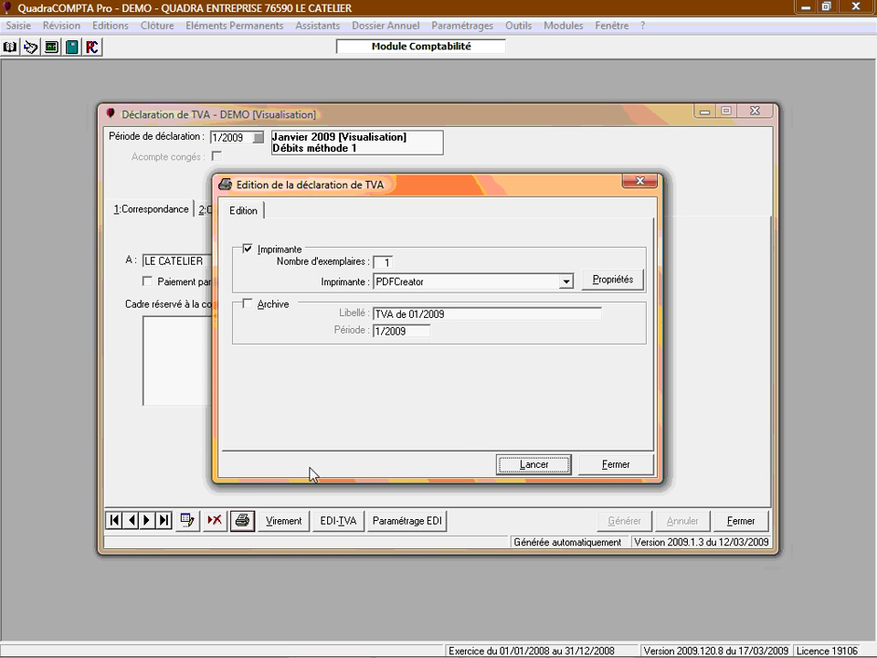
left_click(513, 466)
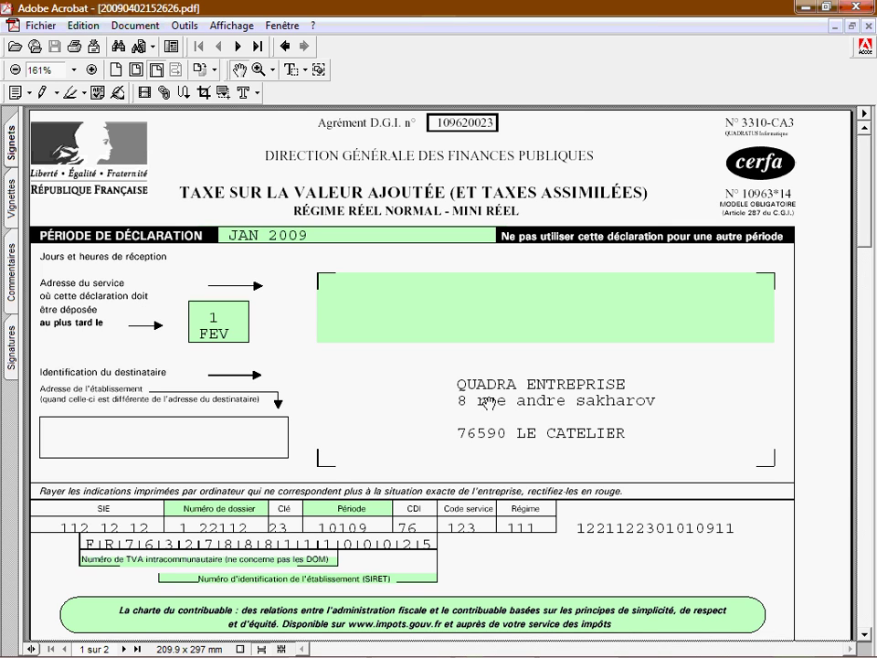
left_click(858, 25)
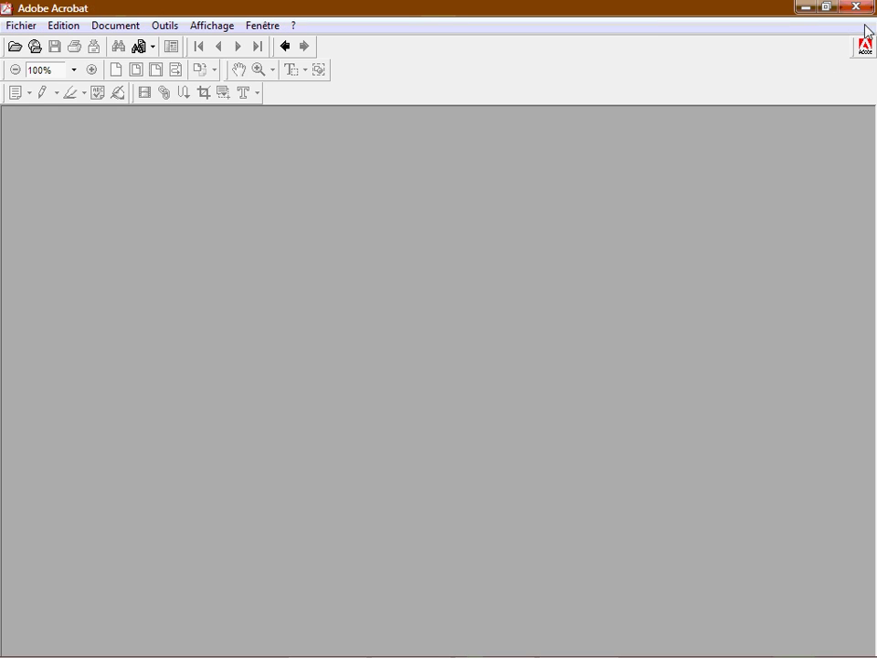
left_click(807, 10)
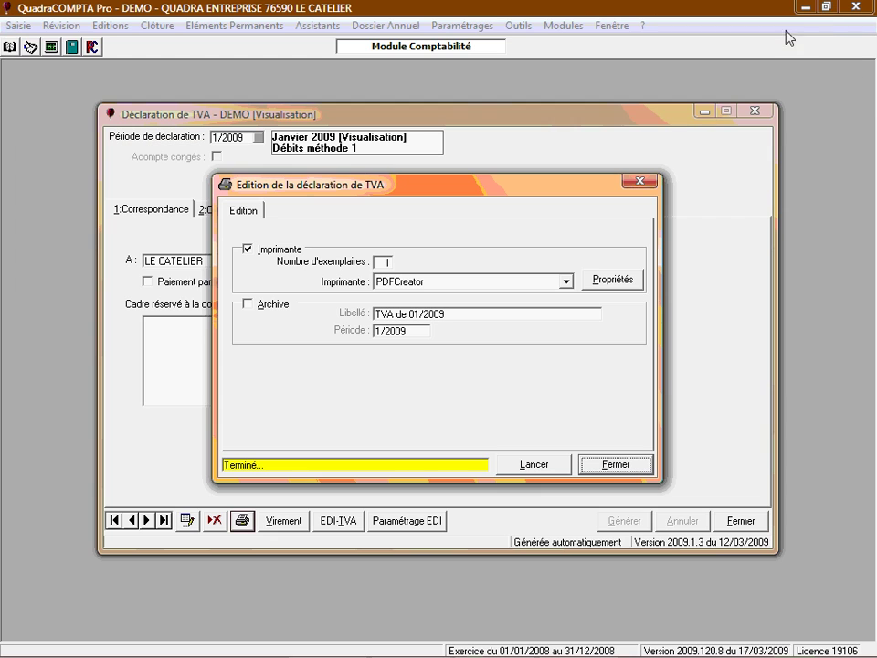
left_click(610, 465)
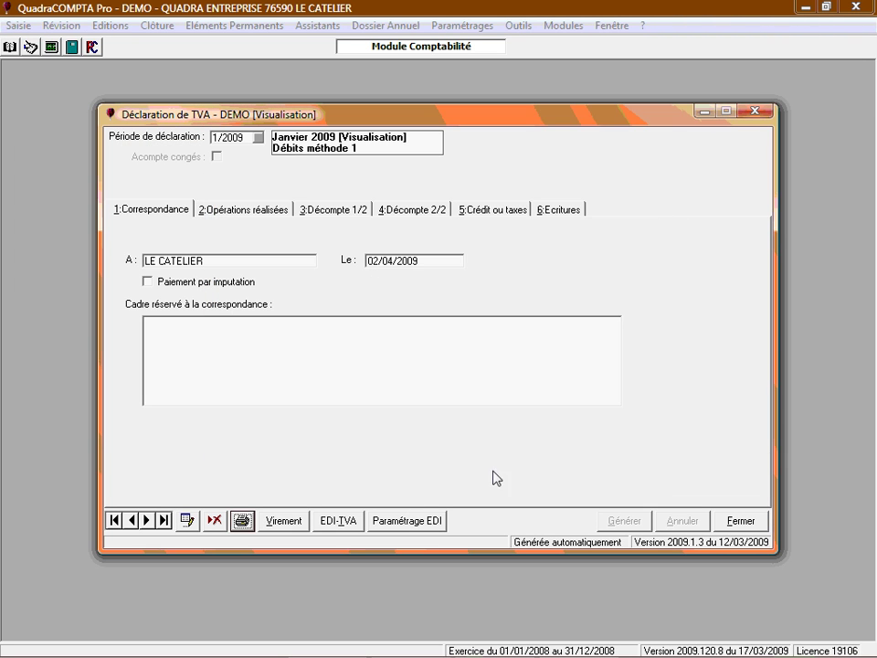
left_click(739, 522)
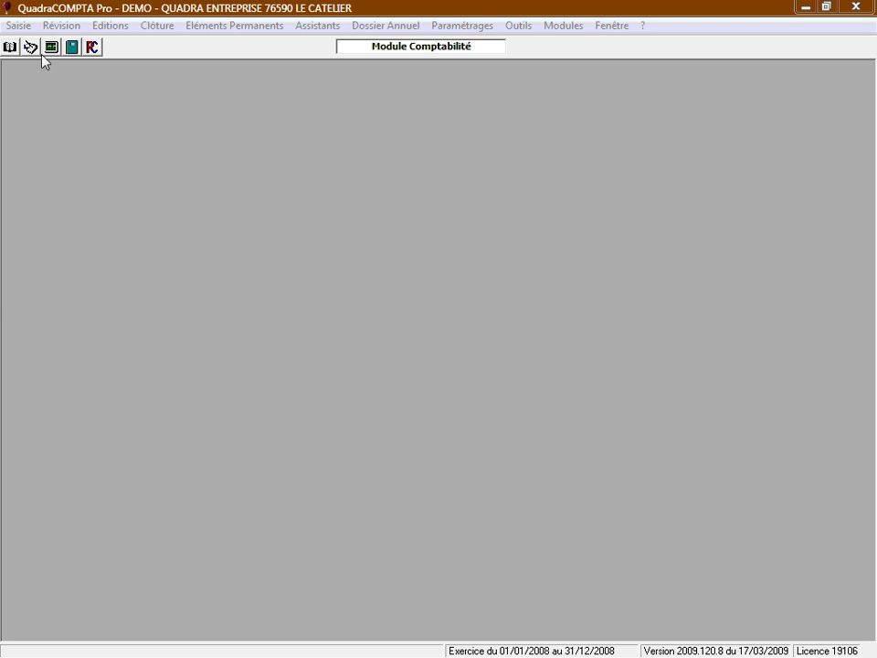
left_click(20, 26)
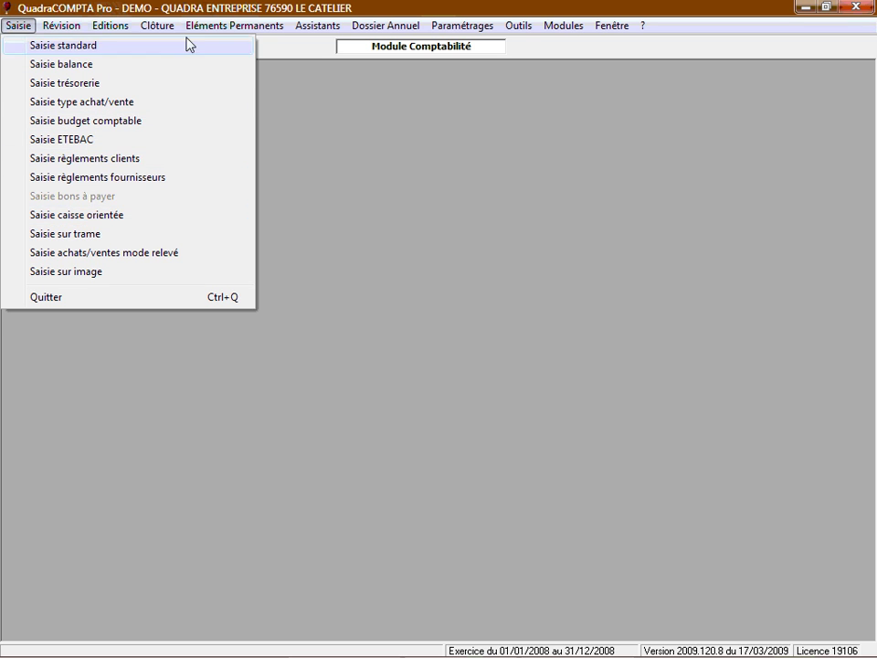
mouse_move(208, 31)
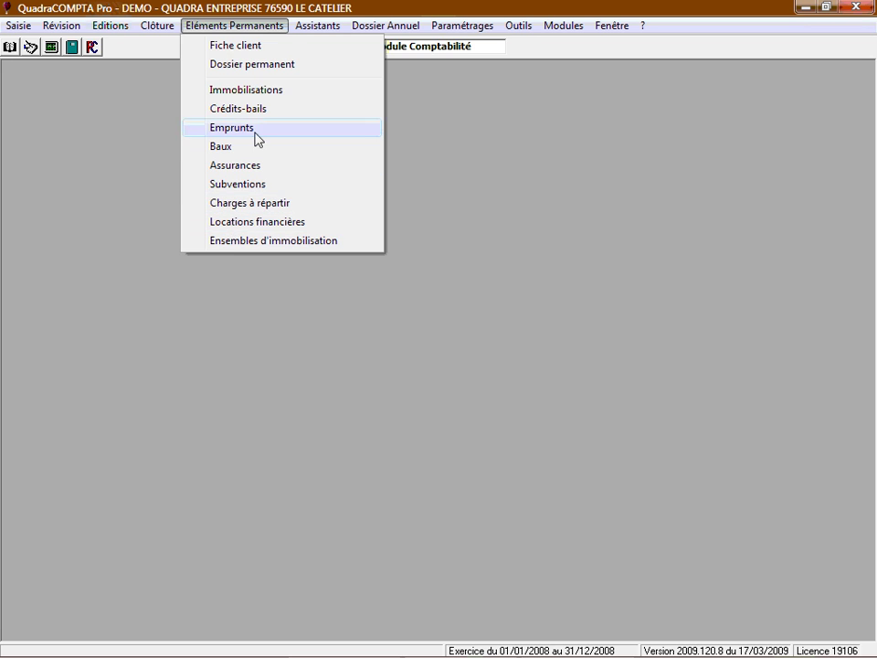
mouse_move(317, 33)
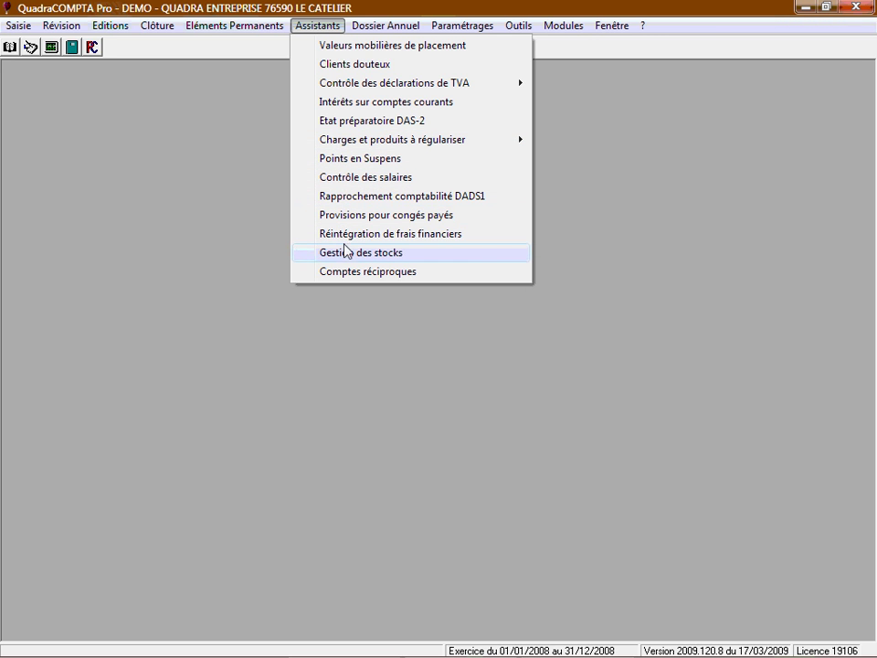
left_click(309, 317)
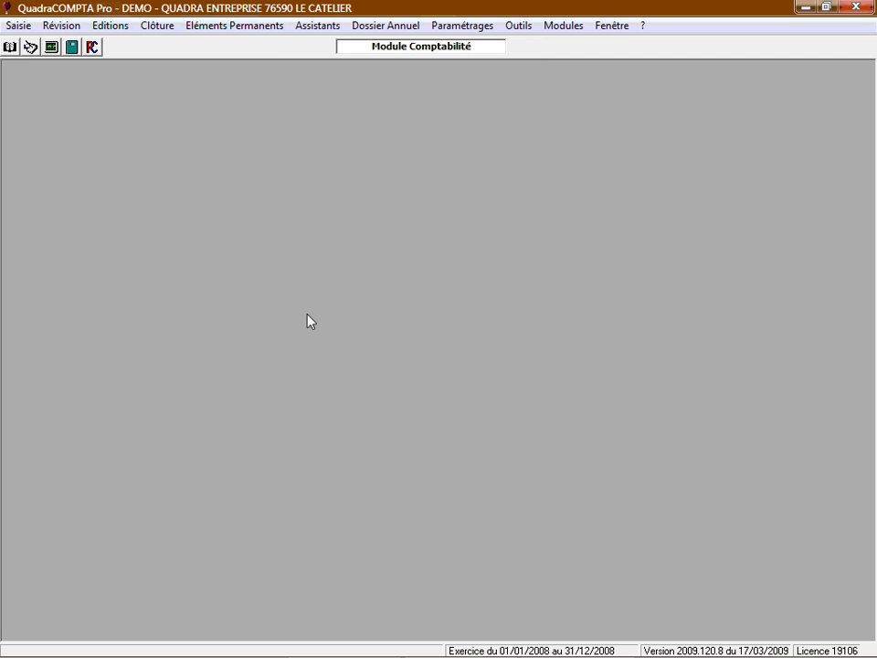